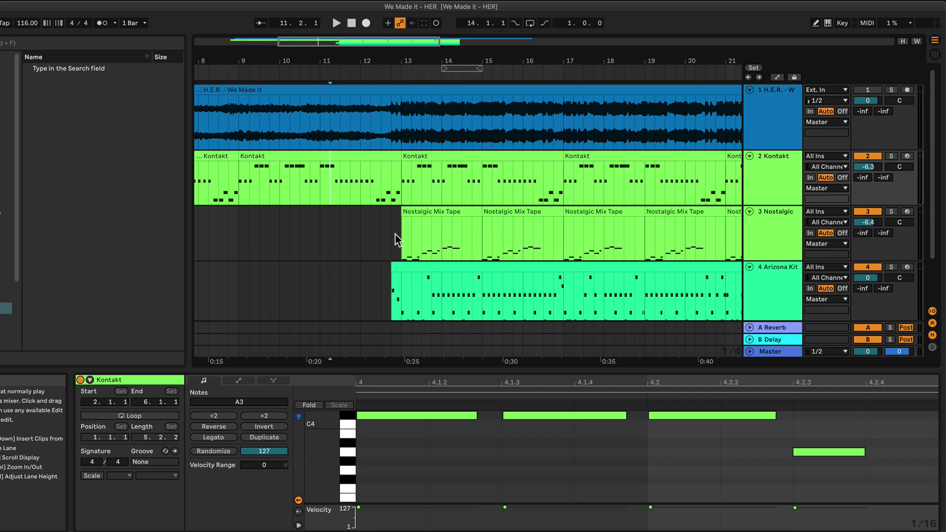
- Play the arrangement from bar 12.3, where Nostalgic Mix Tape and Arizona Kit enter, then reset the start there
scroll(389, 235, "right", 2)
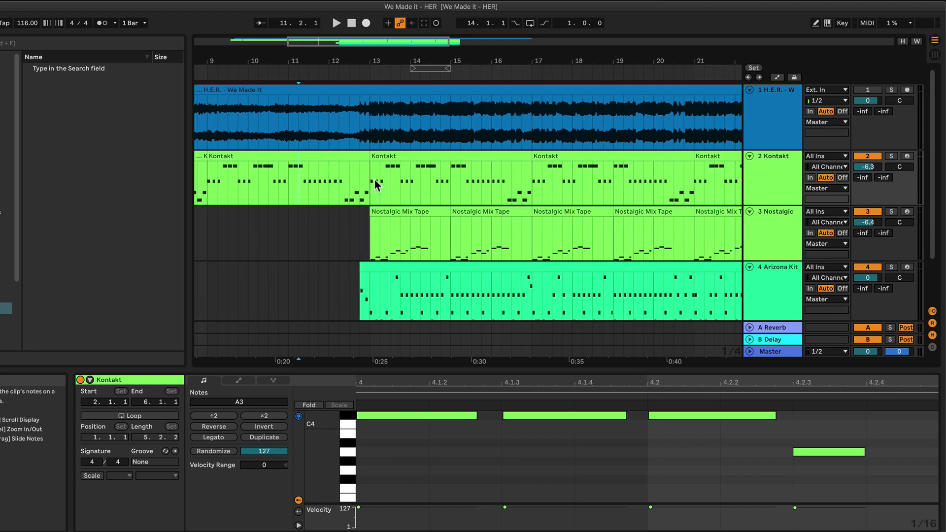
left_click(348, 233)
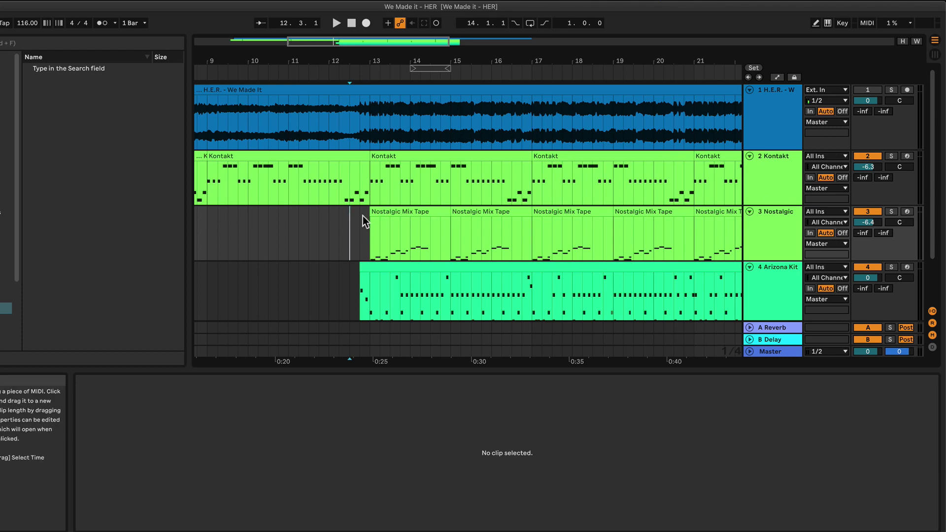
key("space")
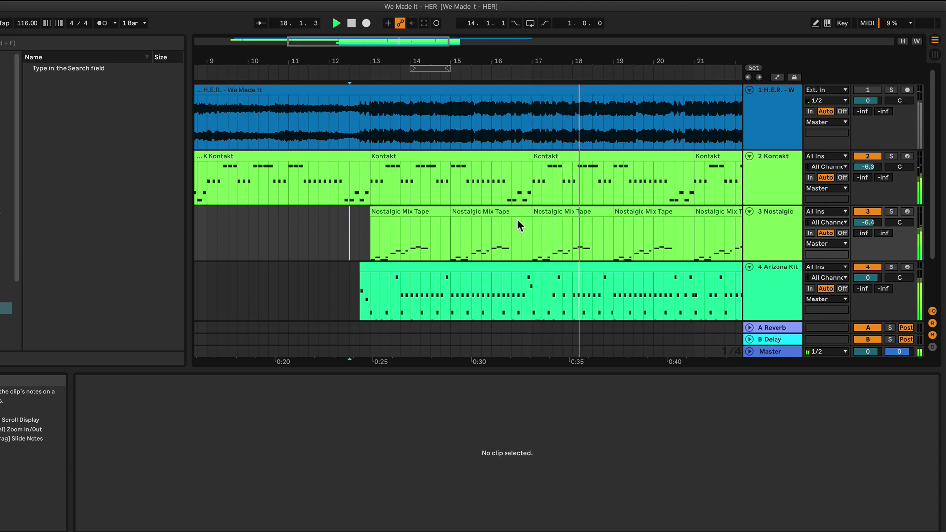
key("space")
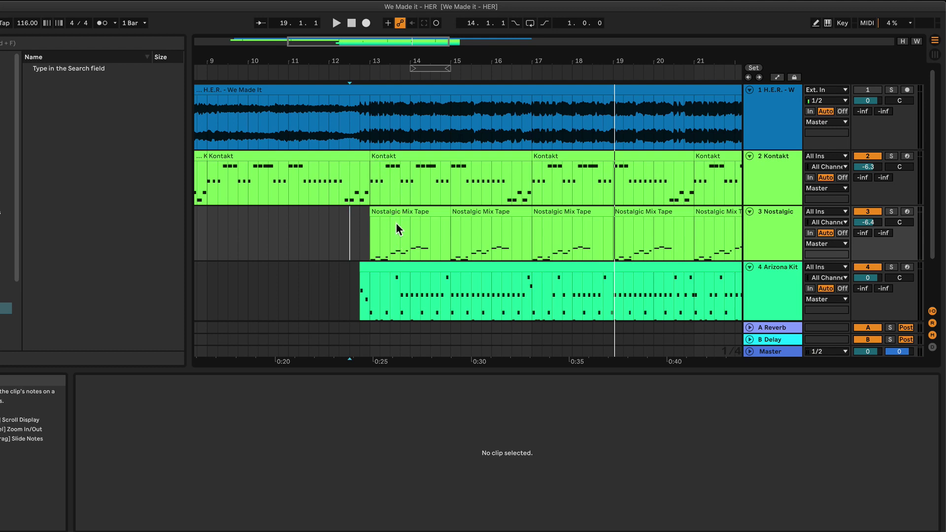
left_click(348, 221)
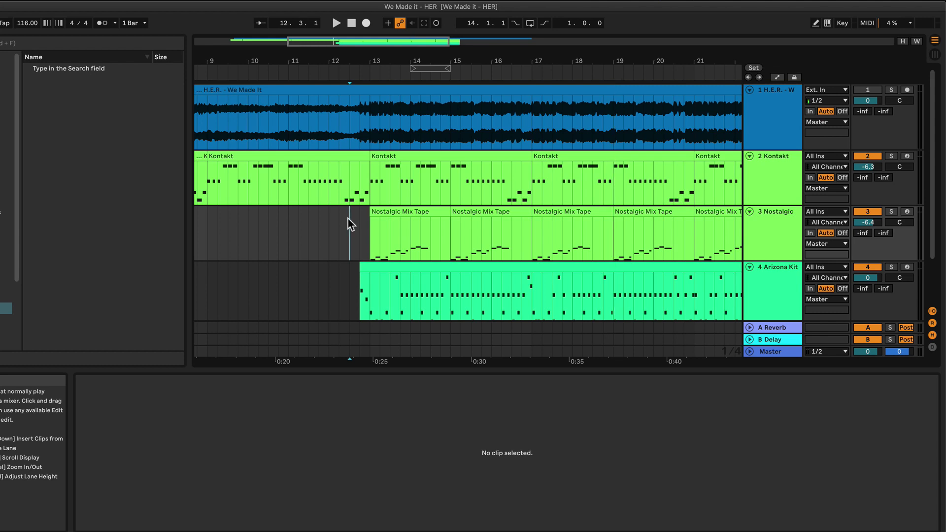
- Show the Kontakt clip's notes, solo the Kontakt track, and play it around bars 12–14
scroll(347, 218, "up", 5)
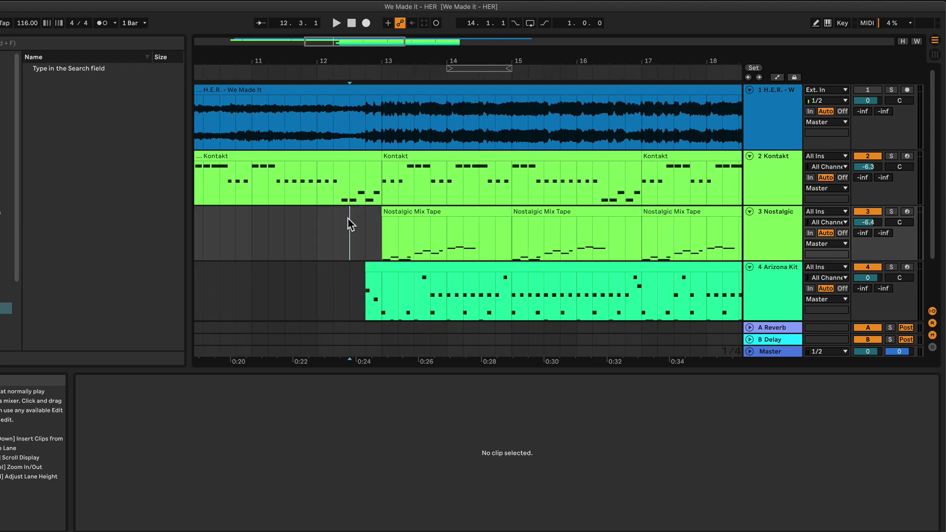
left_click(350, 177)
left_click(891, 155)
key("space")
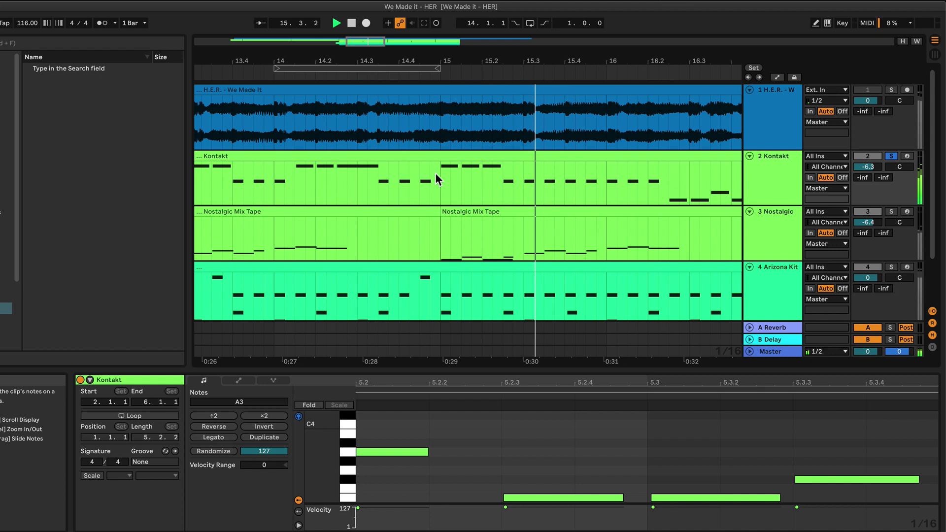
key("space")
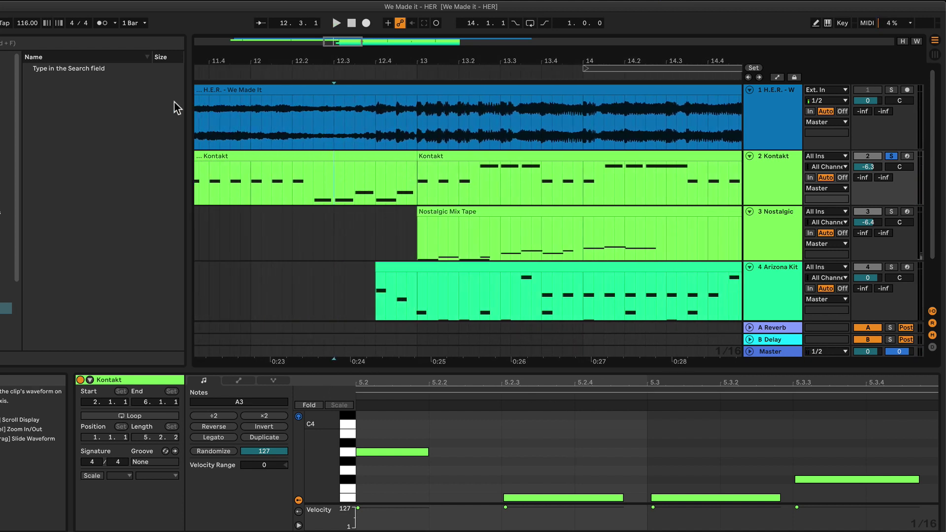
- Turn on the metronome and audition the Kontakt melody from 12.3 toward bar 14
left_click(104, 23)
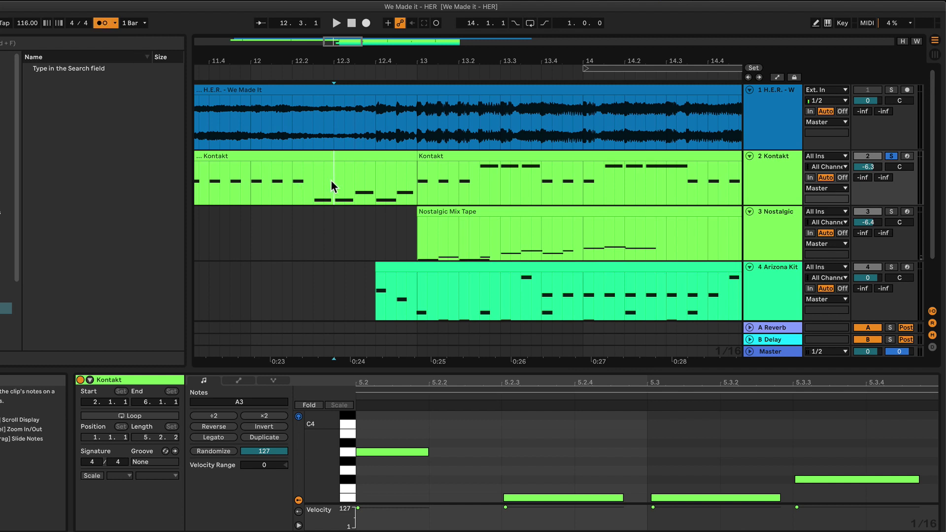
left_click_drag(333, 170, 415, 169)
left_click(418, 170)
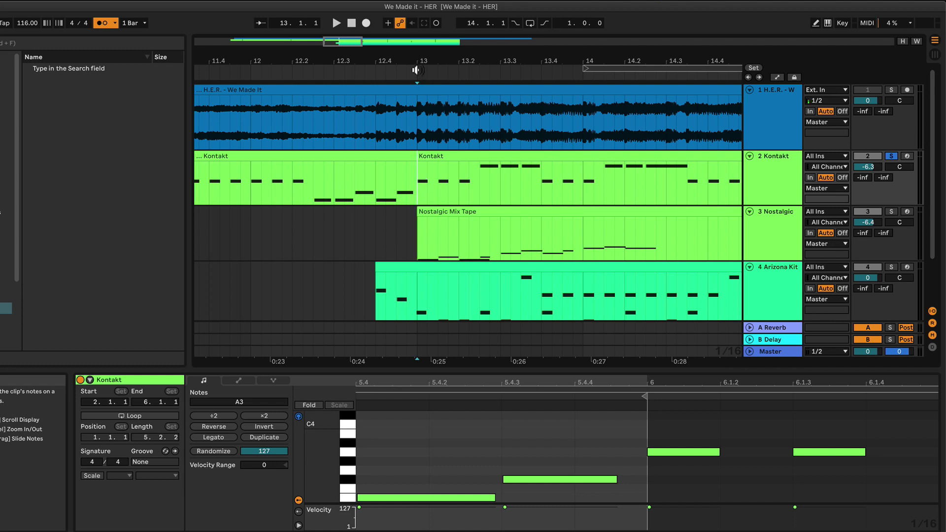
left_click(334, 169)
key("space")
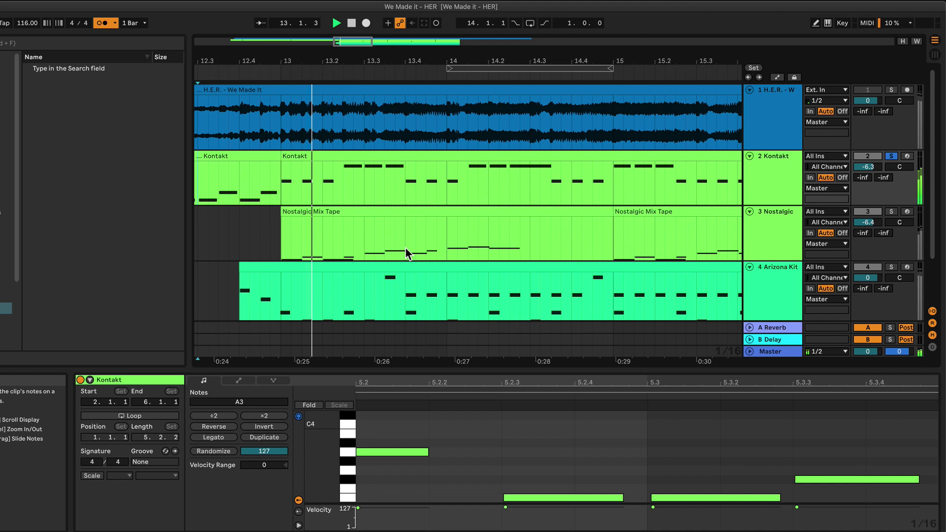
left_click(445, 194)
key("space")
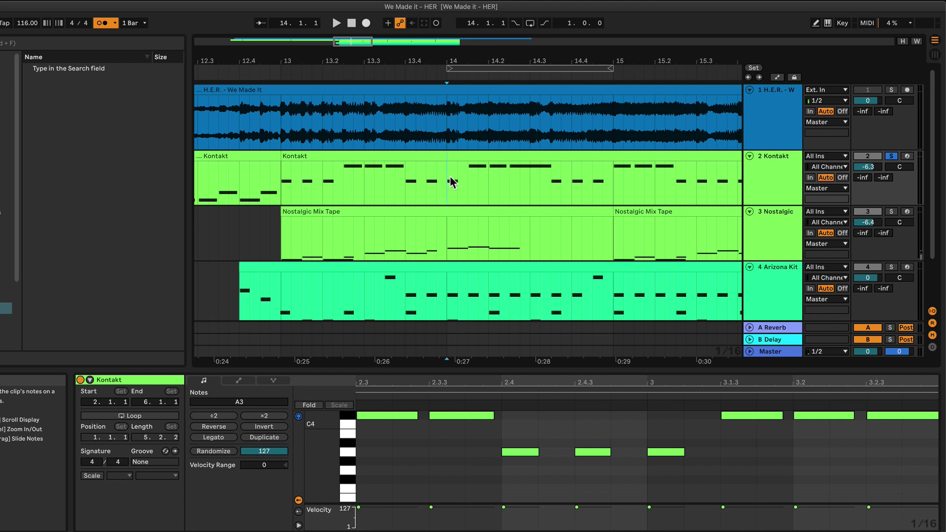
- Play the Kontakt melody again starting from bar 13
left_click_drag(450, 178, 292, 169)
left_click(449, 171)
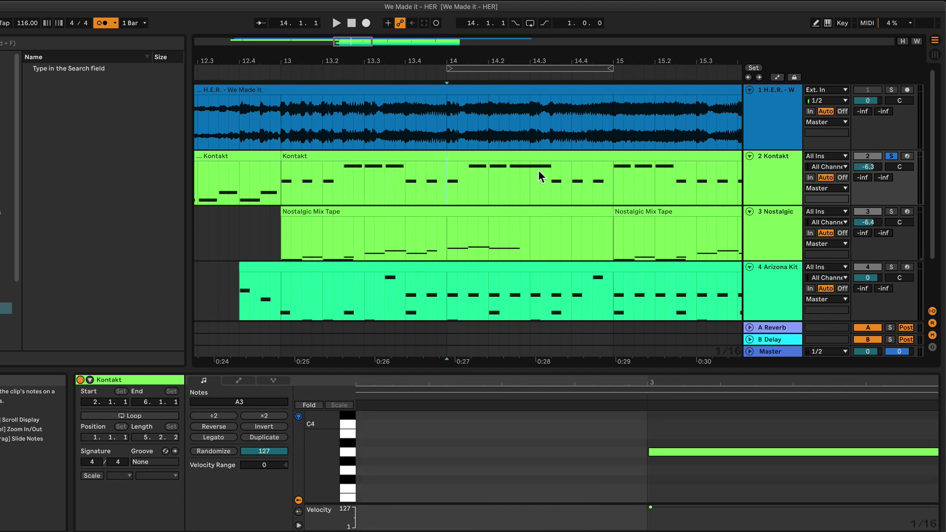
left_click(280, 170)
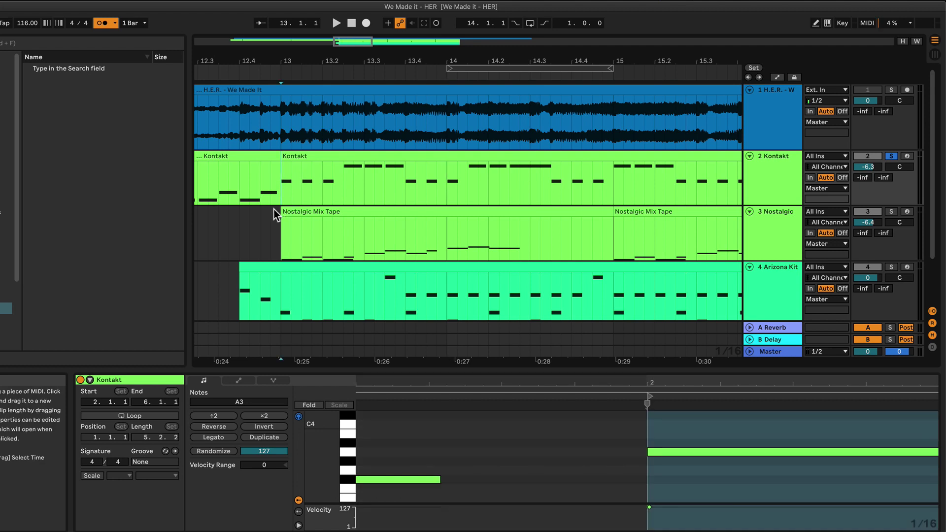
key("space")
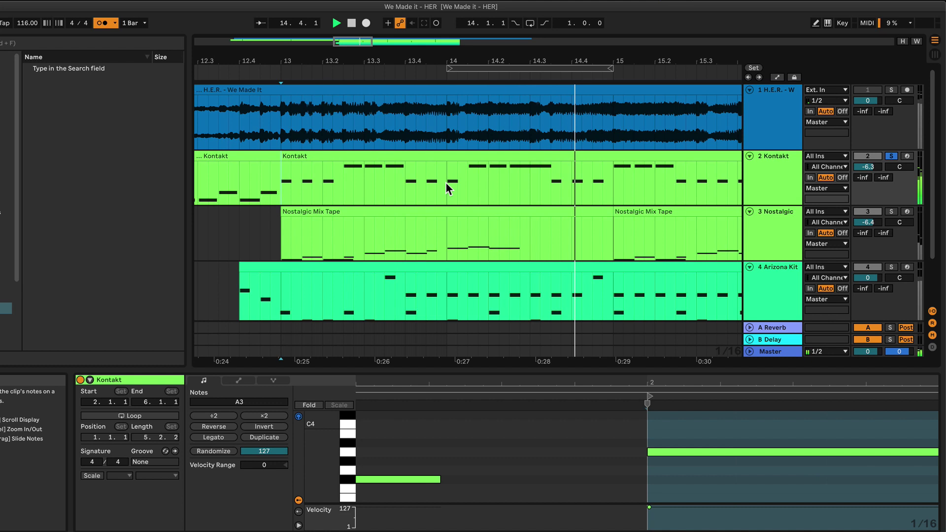
scroll(445, 181, "left", 5)
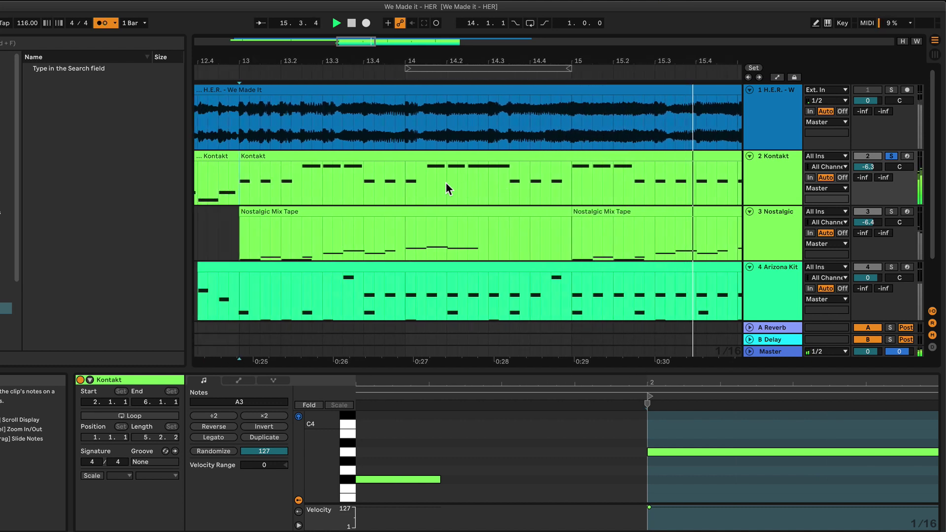
key("space")
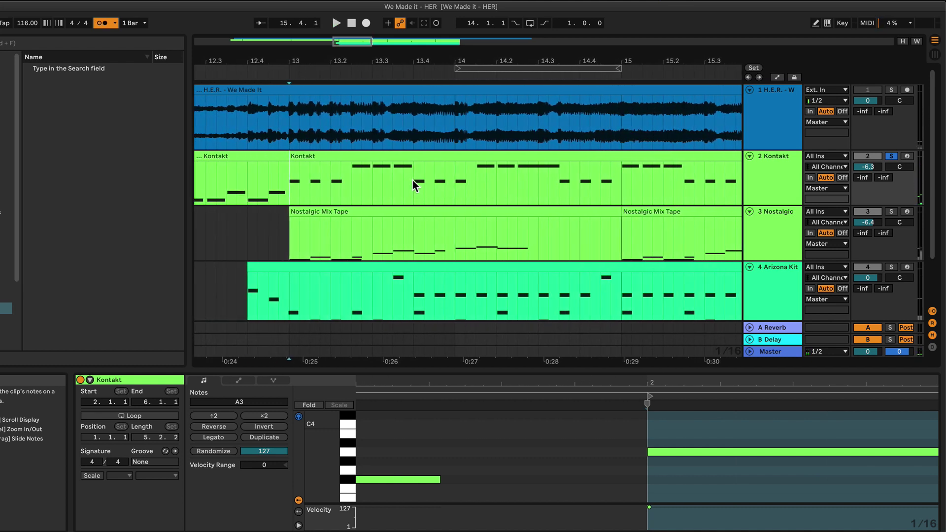
- Split the Kontakt clip at 13.4 with Cmd+E and select the following stretch toward 14.3
left_click_drag(412, 179, 290, 175)
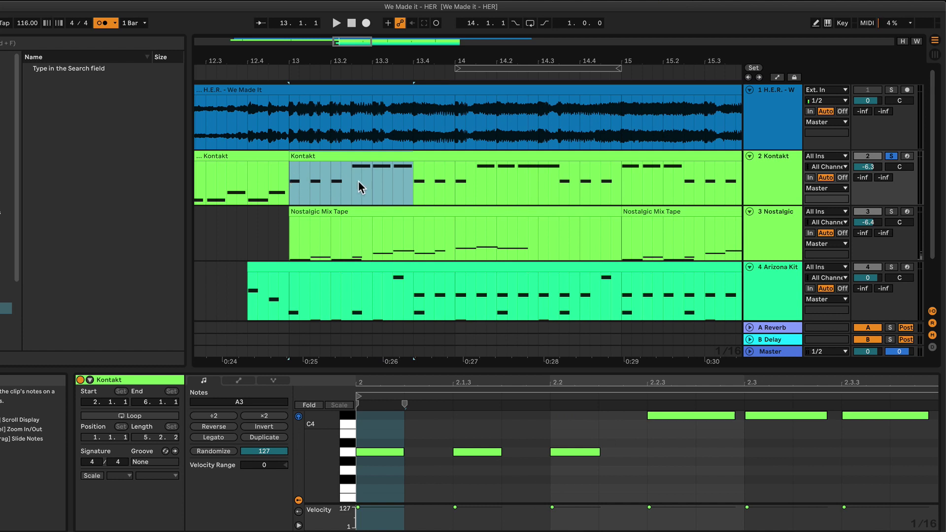
key("ctrl+e")
left_click(287, 178)
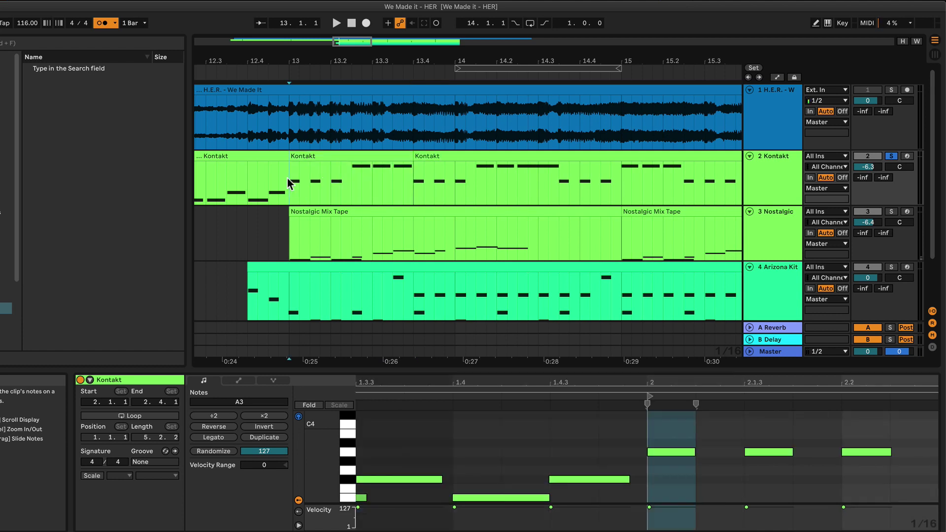
left_click_drag(413, 172, 533, 172)
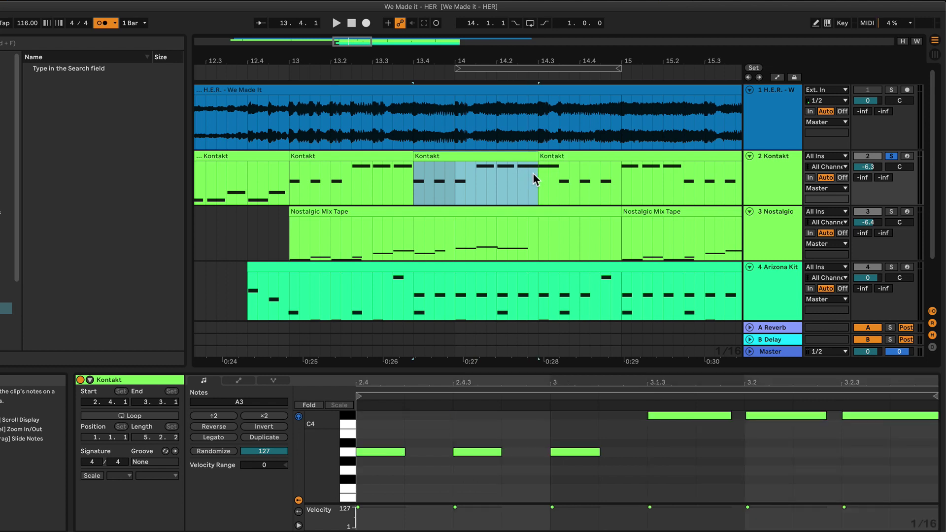
left_click(291, 180)
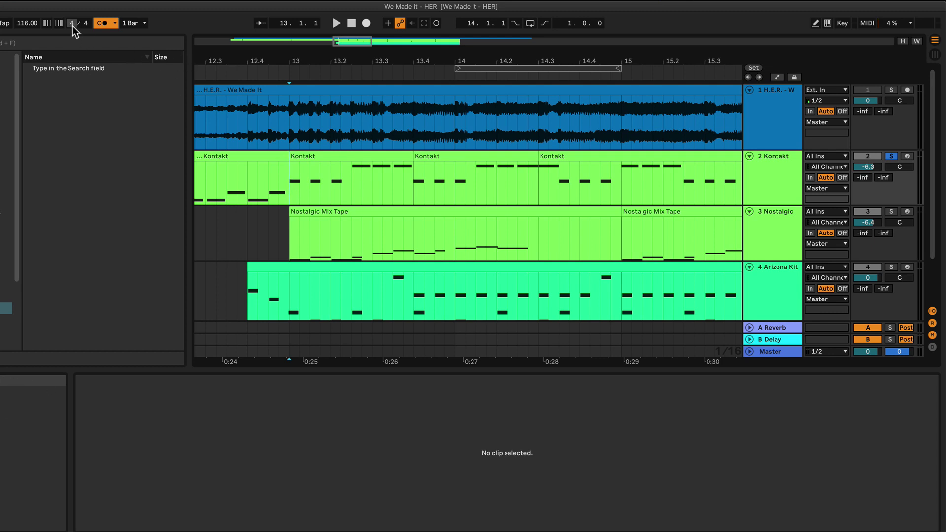
- Play the arrangement in 3/4, then show the notes of the first split Kontakt piece at bar 13
key("Return")
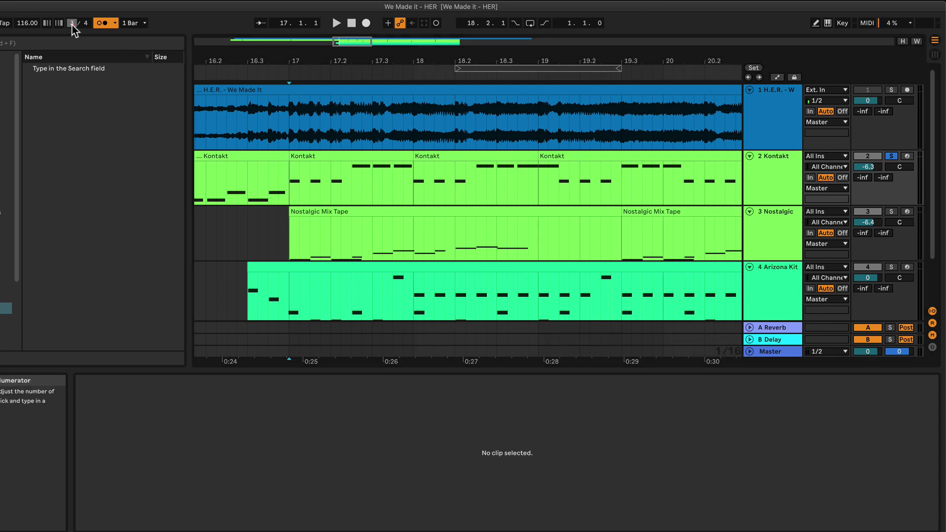
key("space")
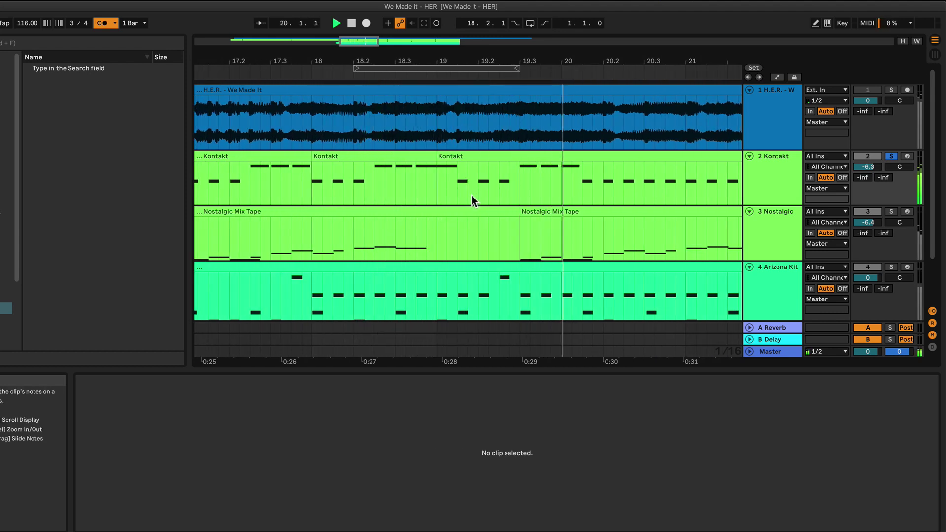
scroll(446, 180, "left", 3)
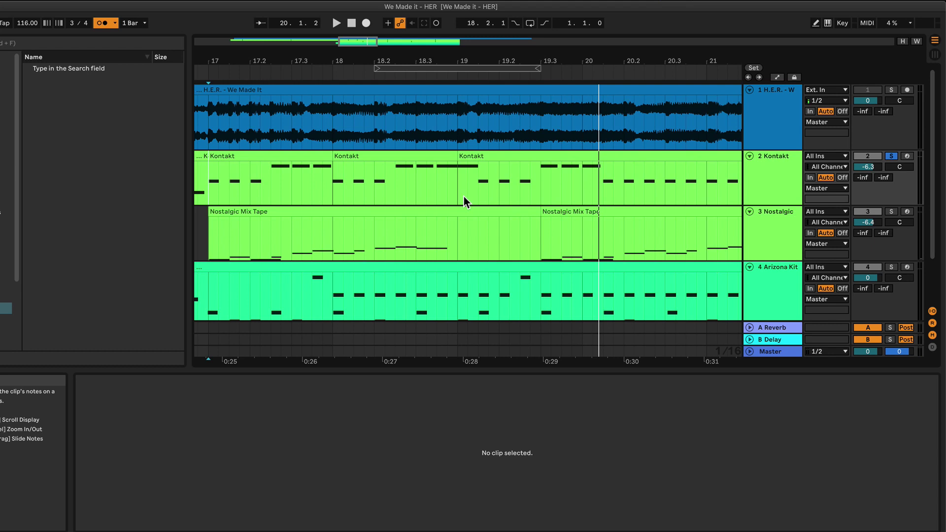
scroll(463, 195, "left", 3)
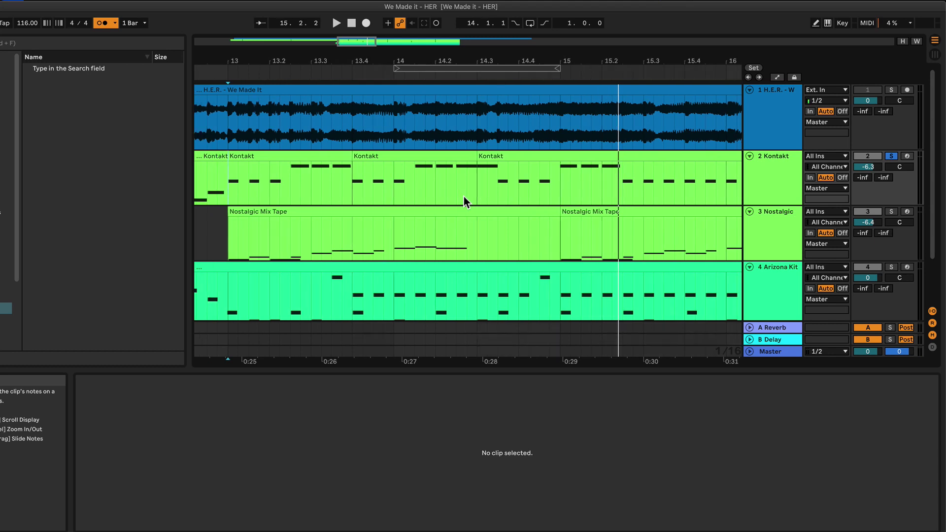
left_click(463, 195)
key("Left")
scroll(463, 195, "left", 8)
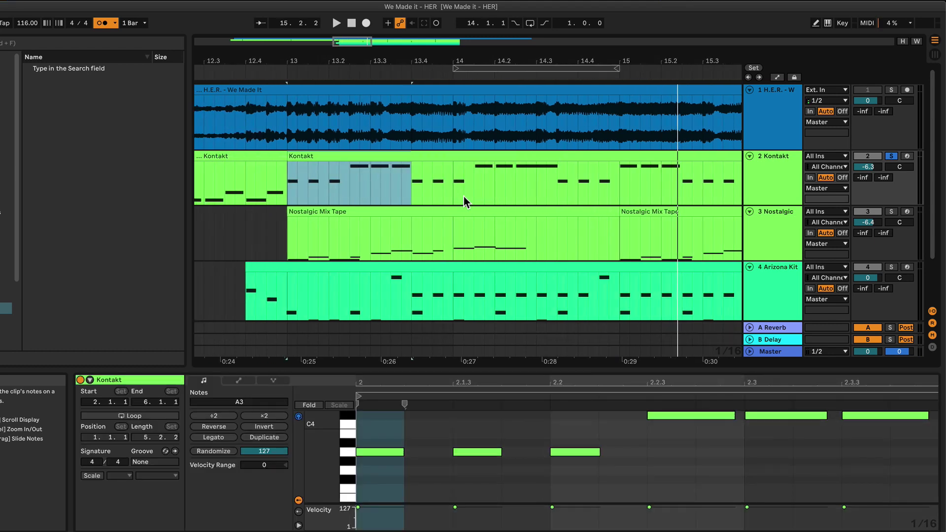
- Solo only the Nostalgic Mix Tape track, show its A1/B1 notes, and play from bar 13
left_click(285, 176)
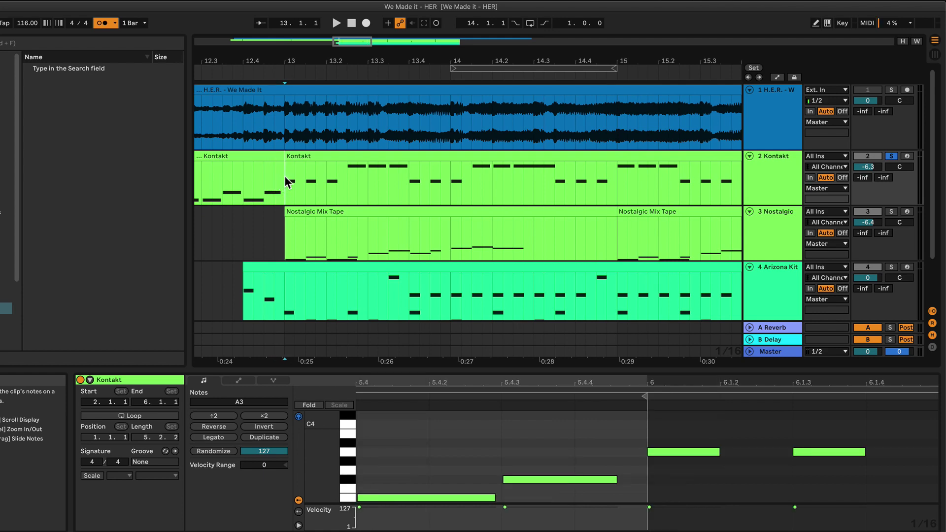
scroll(285, 175, "down", 2)
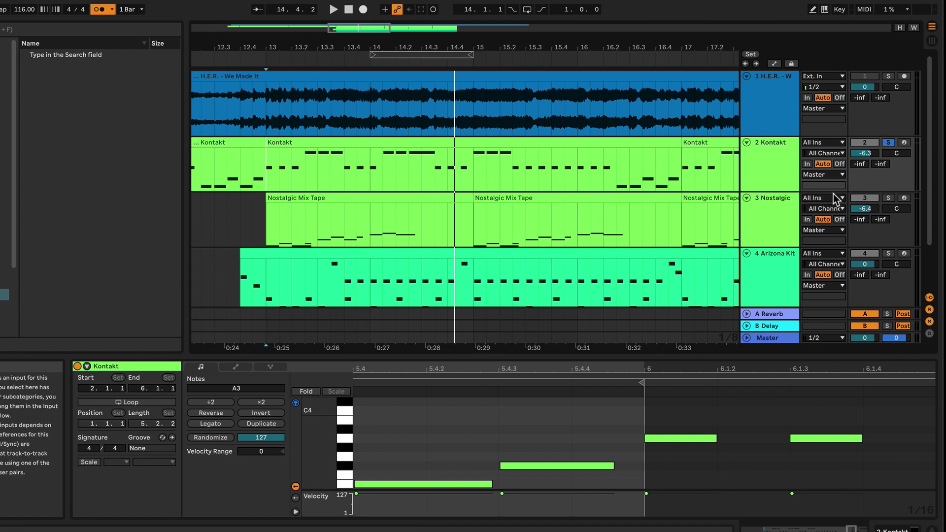
left_click(889, 198)
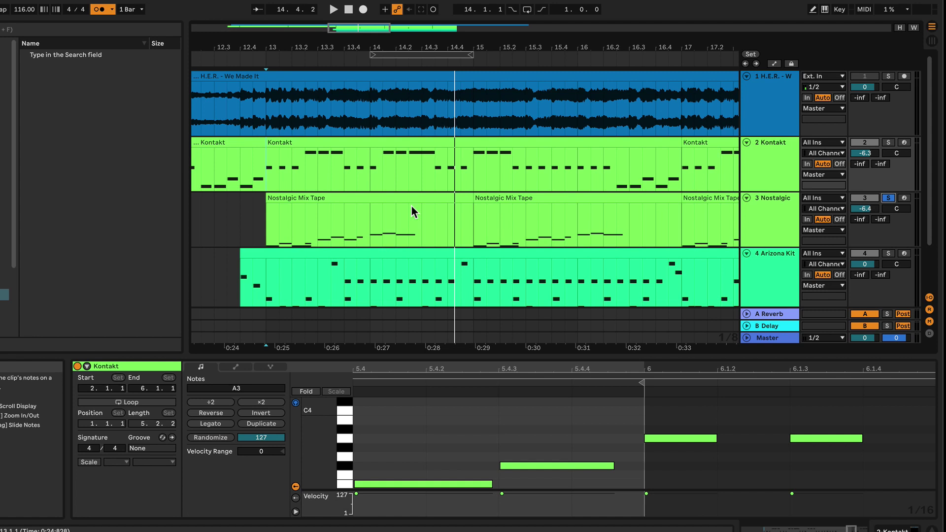
left_click(268, 215)
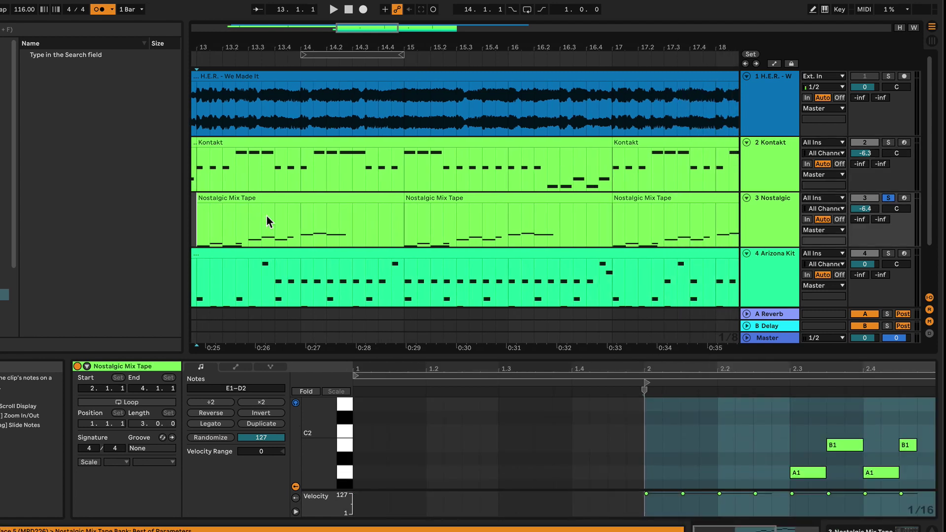
key("space")
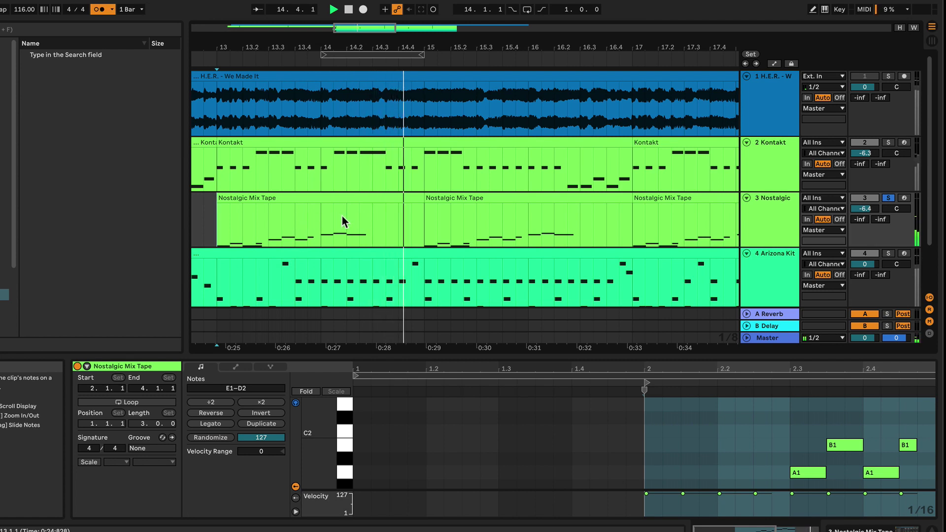
key("space")
scroll(341, 215, "left", 3)
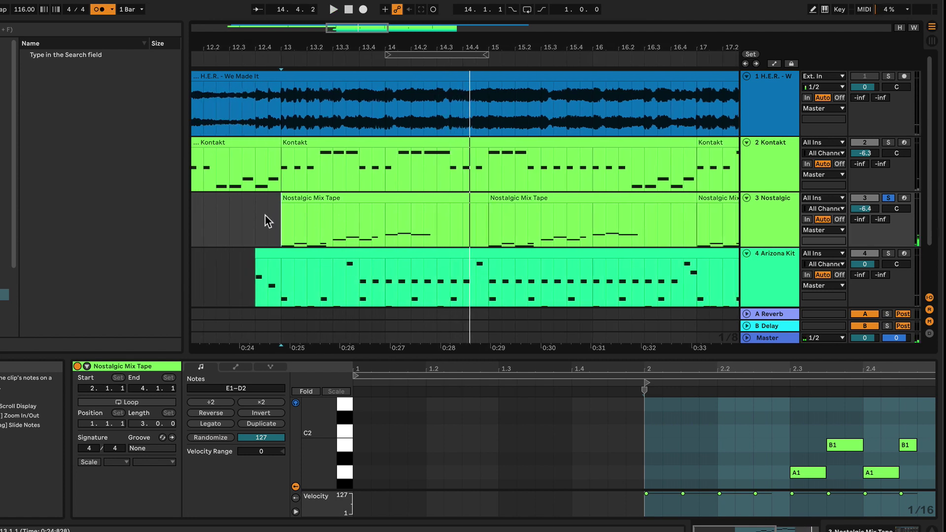
- Add the Kontakt track to the solo with Nostalgic Mix Tape and play both from bar 13
left_click(283, 214)
left_click(888, 142)
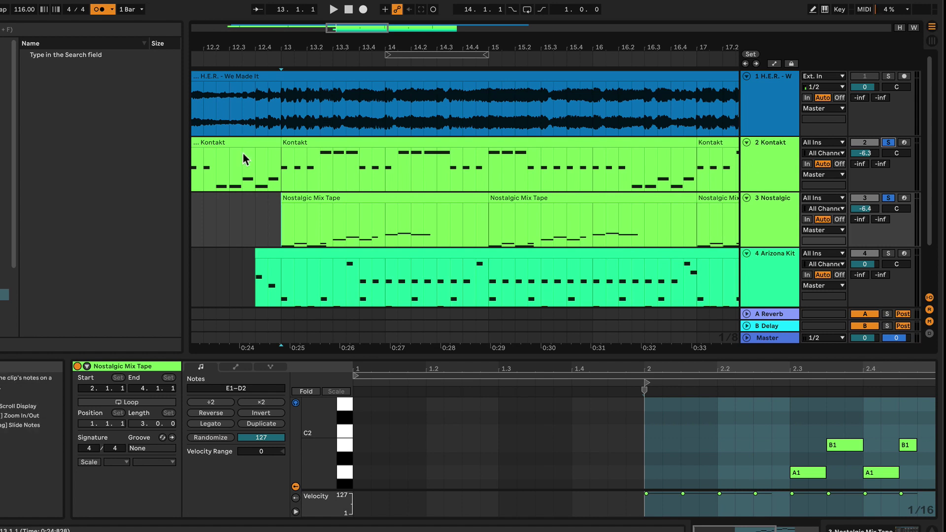
key("space")
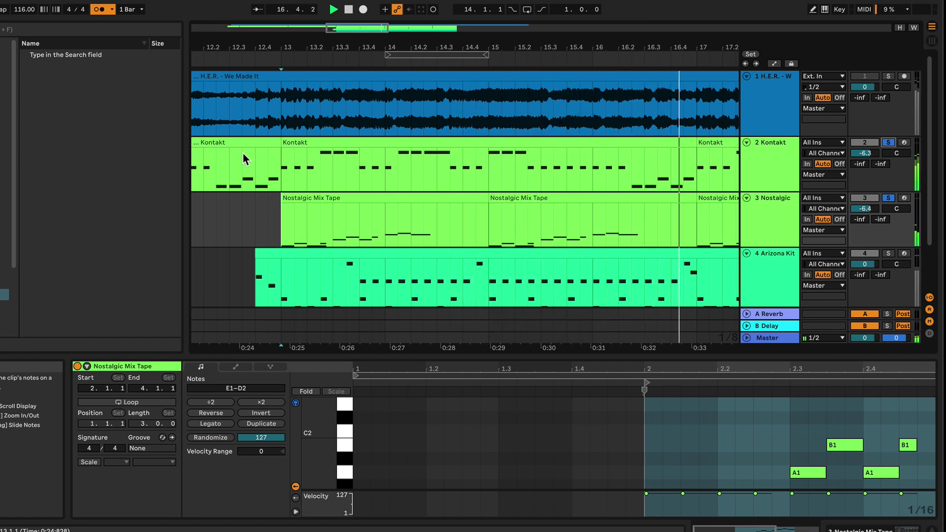
key("space")
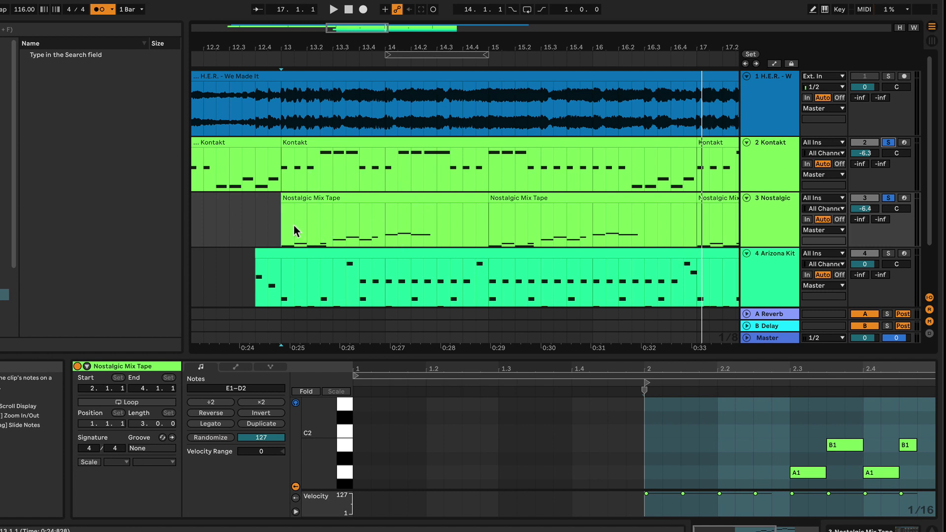
scroll(294, 230, "down", 2)
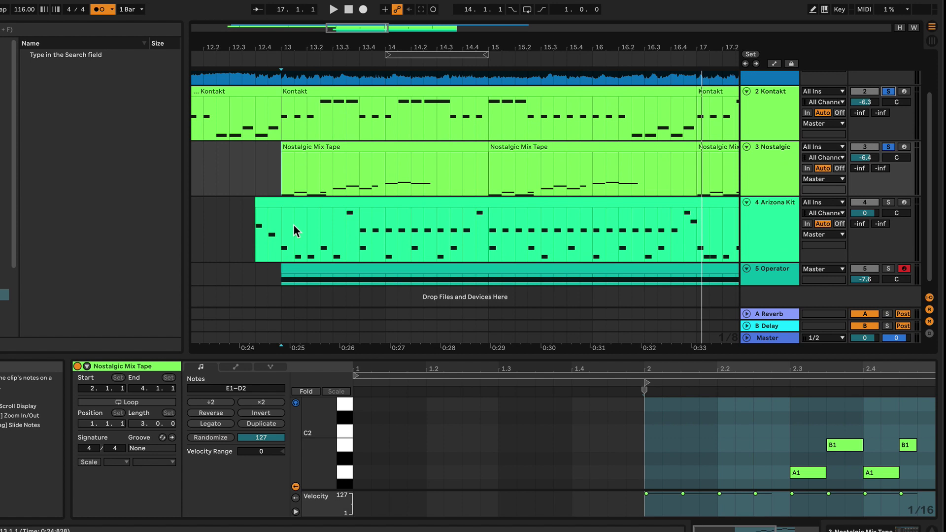
- Show the Arizona Kit drum clip's notes, clear the melody solos, and play the full arrangement
left_click(255, 224)
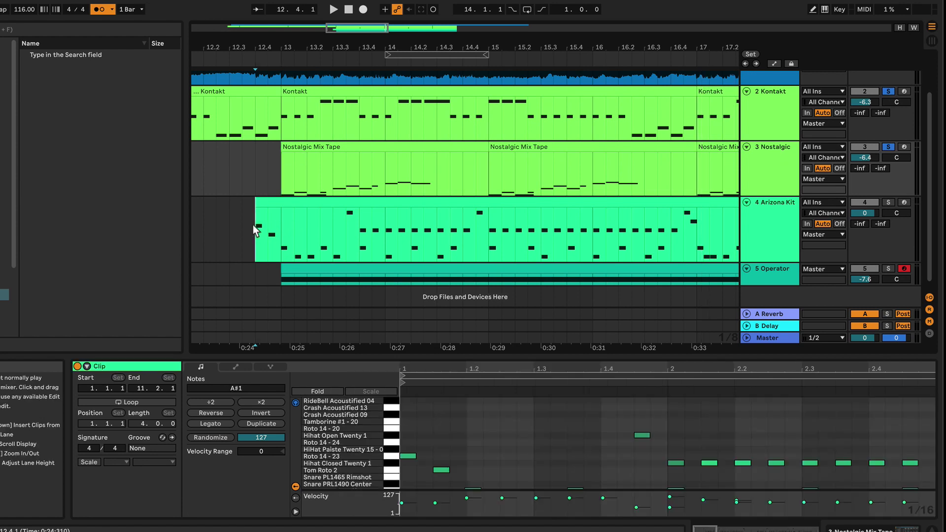
left_click(888, 203)
key("space")
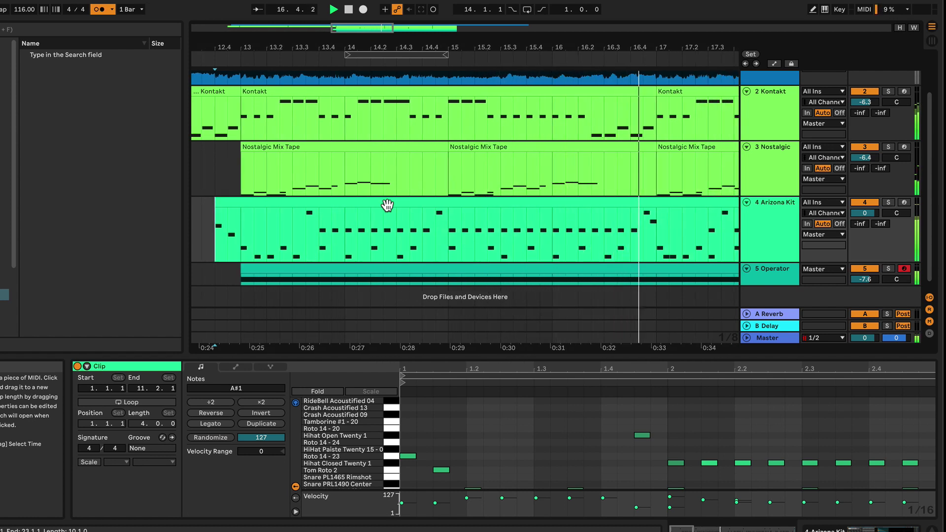
key("space")
scroll(363, 225, "left", 3)
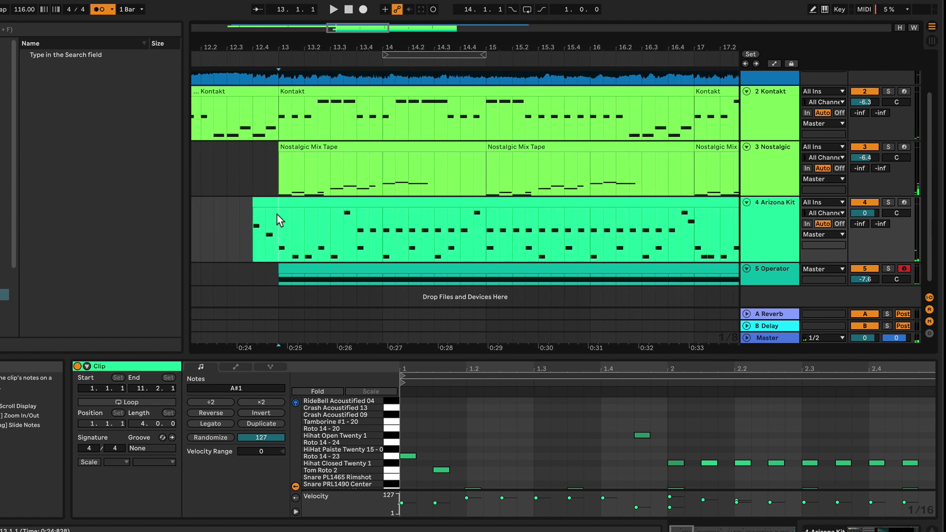
- Play the drums from bar 13, select bar 13–14, then set the start at bar 14
left_click(285, 227)
key("space")
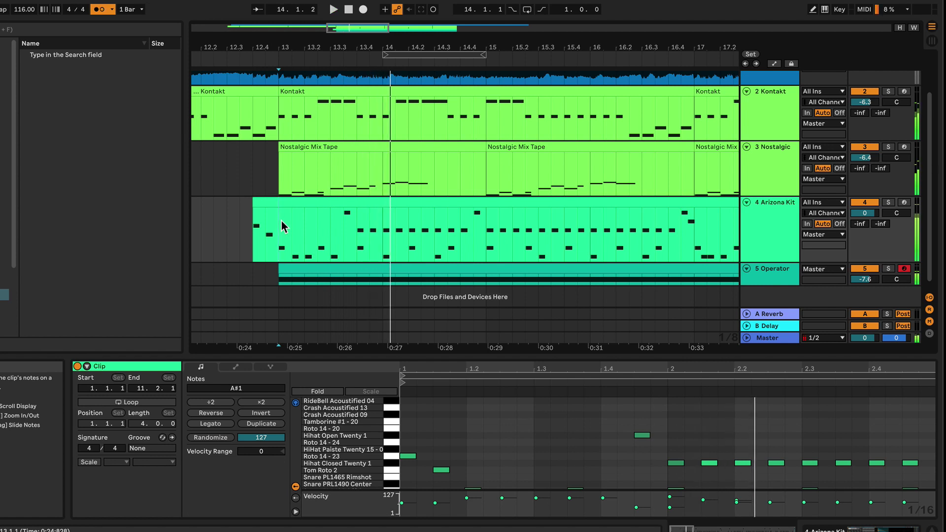
left_click_drag(281, 220, 383, 211)
key("space")
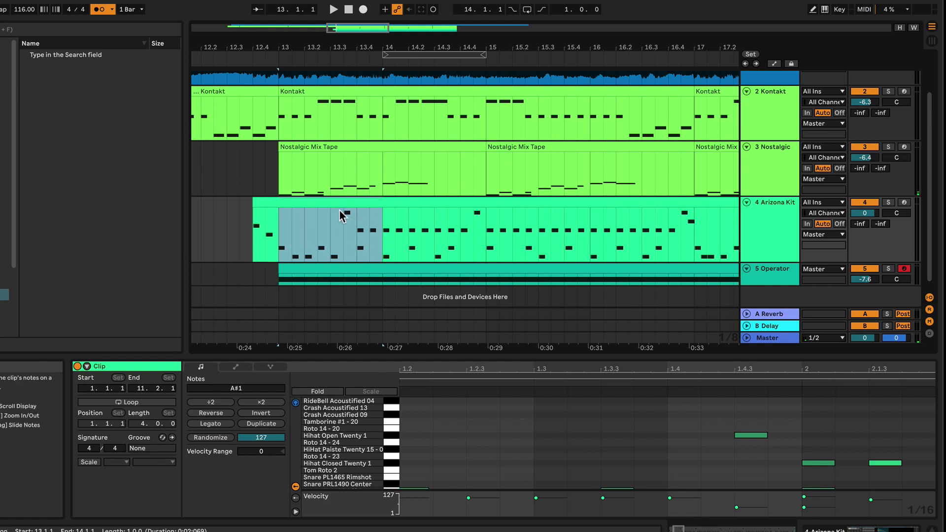
left_click(385, 213)
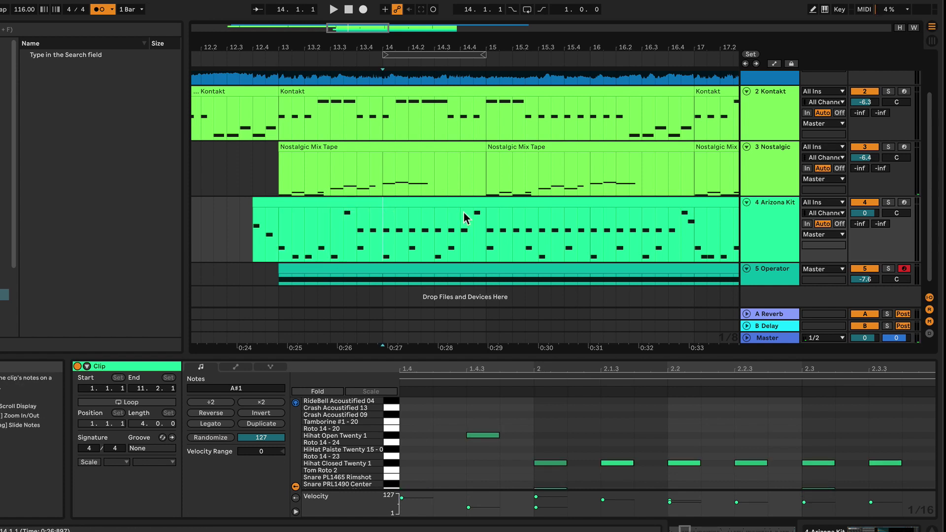
scroll(307, 215, "left", 2)
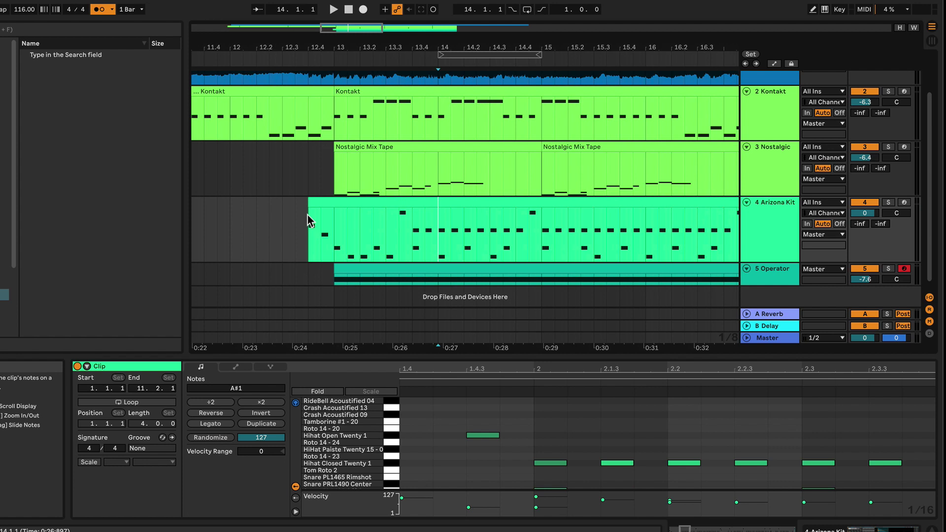
- Audition the arrangement from bar 13 and then from bar 14
left_click(335, 214)
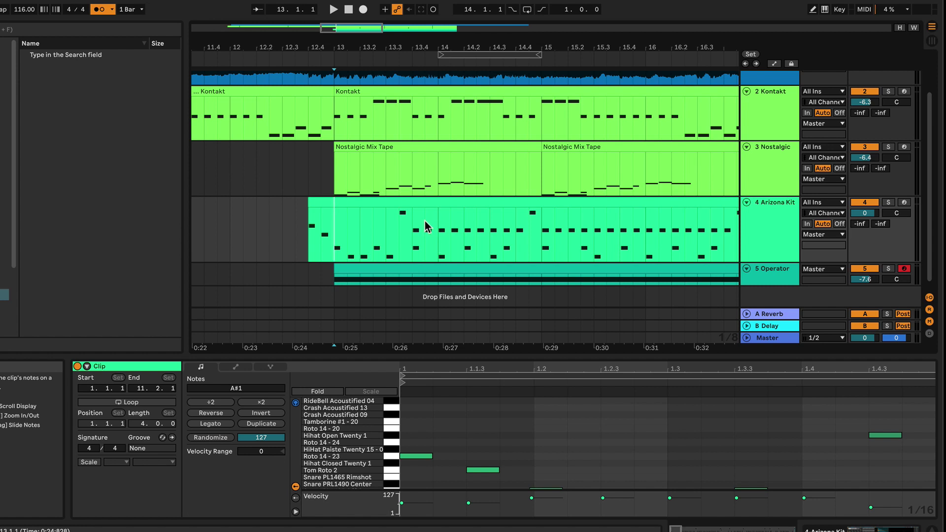
key("space")
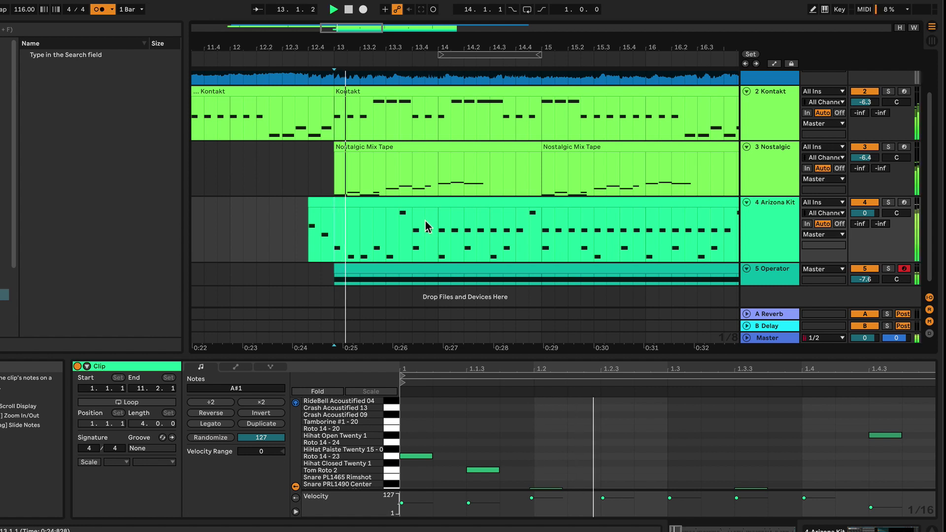
key("space")
left_click(372, 215)
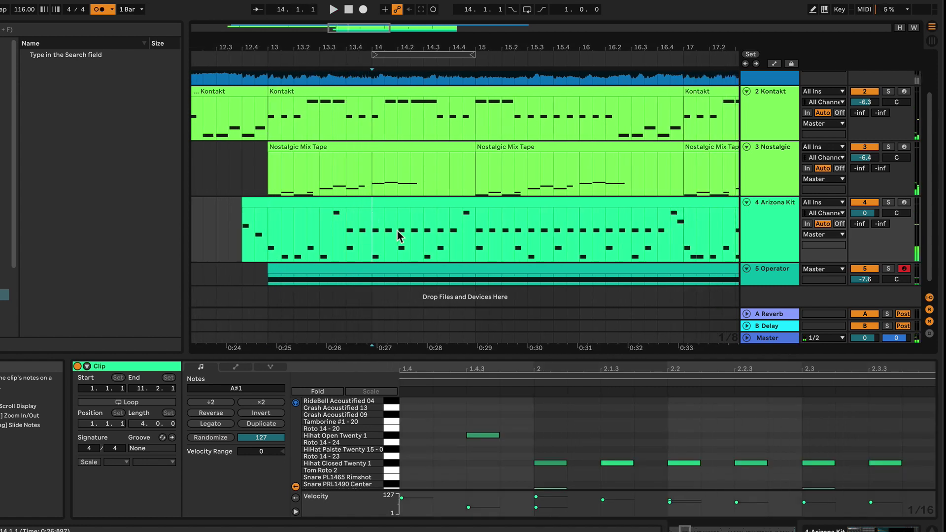
key("space")
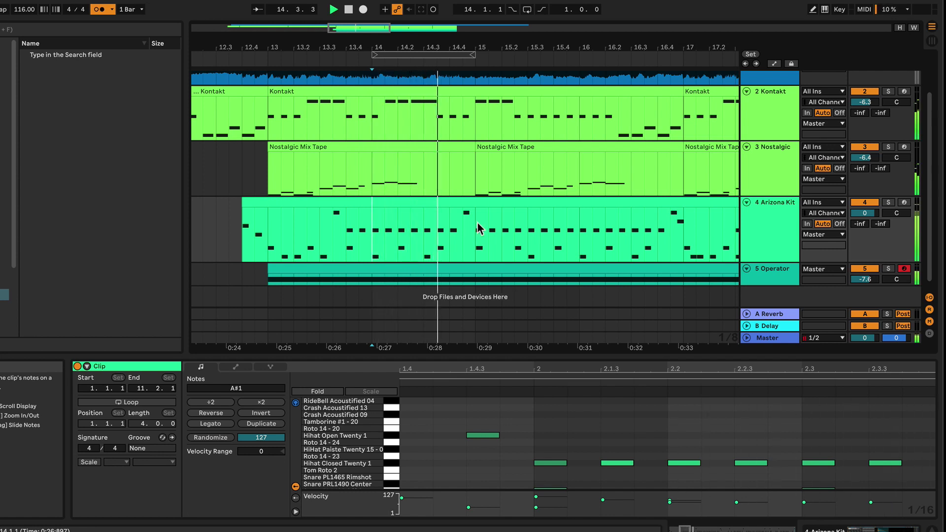
key("space")
- Loop drum bar 14–15, solo the Arizona Kit track, and play the loop
left_click(476, 216, "shift")
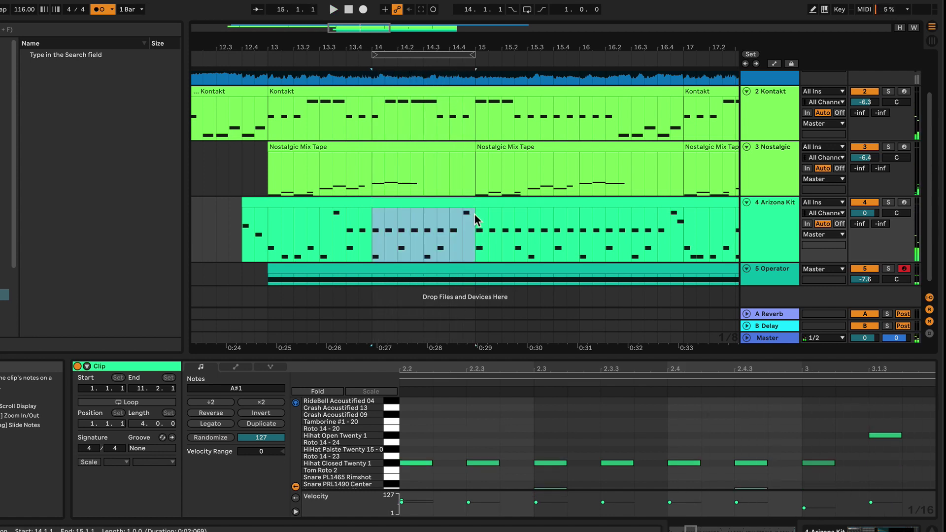
key("ctrl+l")
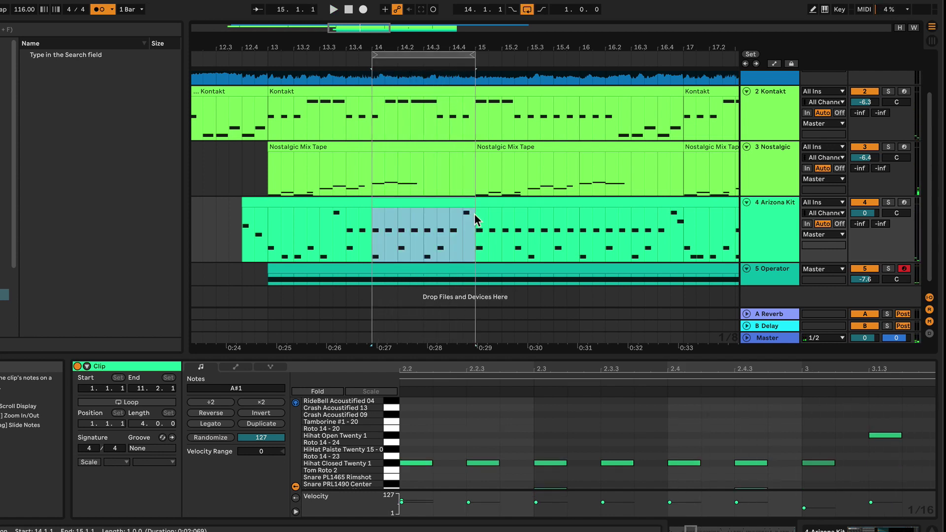
left_click(889, 202)
key("space")
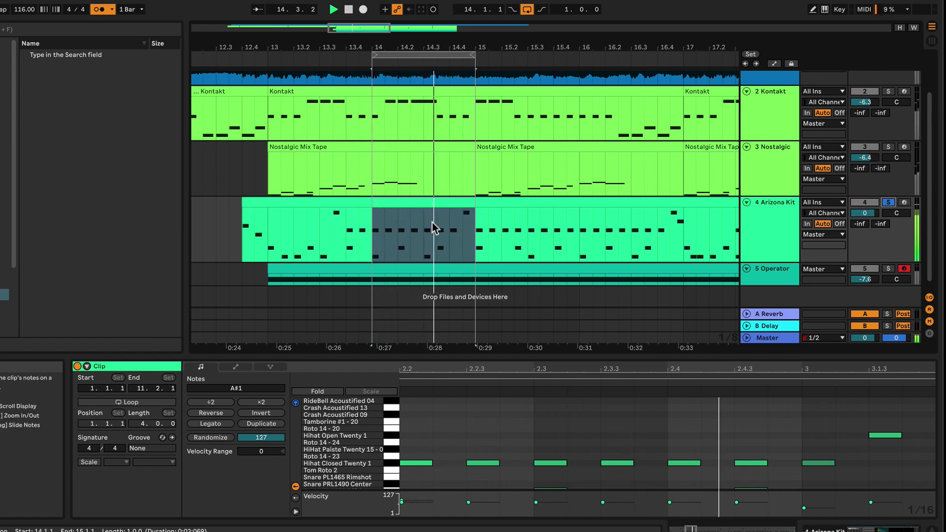
key("space")
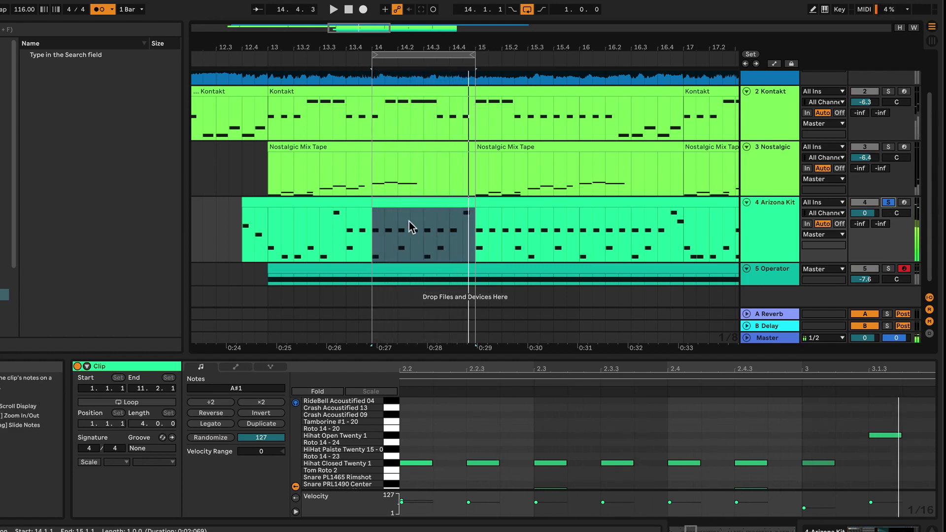
- Move the loop to bars 13–14 and start looped playback from bar 13
left_click(266, 221)
left_click_drag(267, 220, 371, 207)
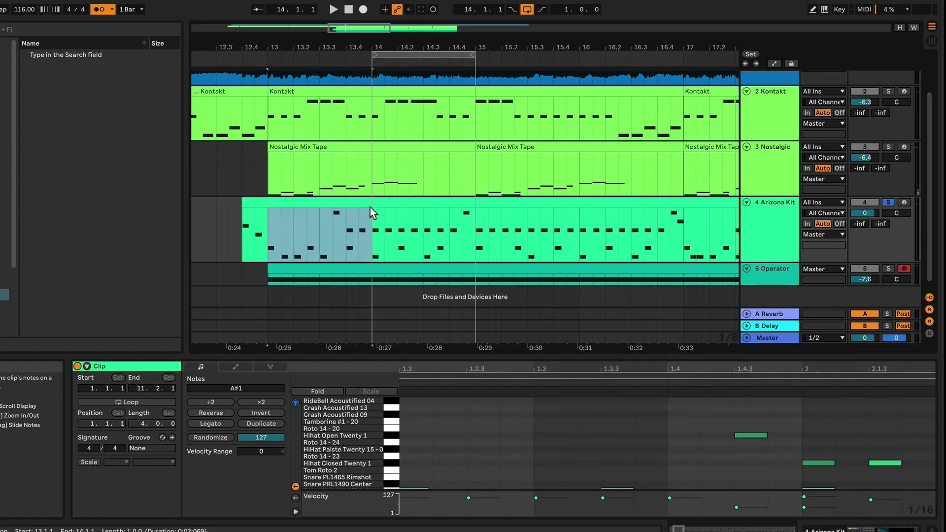
key("ctrl+l")
key("space")
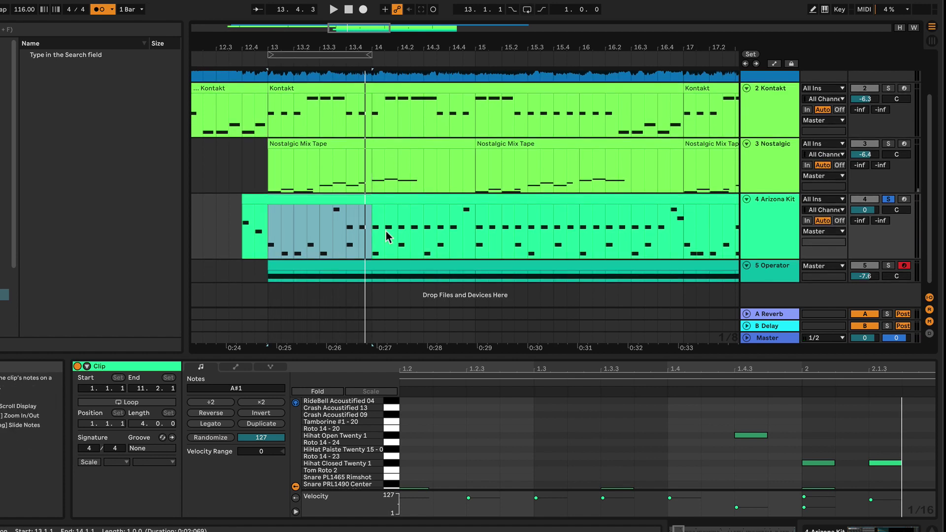
scroll(394, 226, "right", 3)
left_click(408, 220)
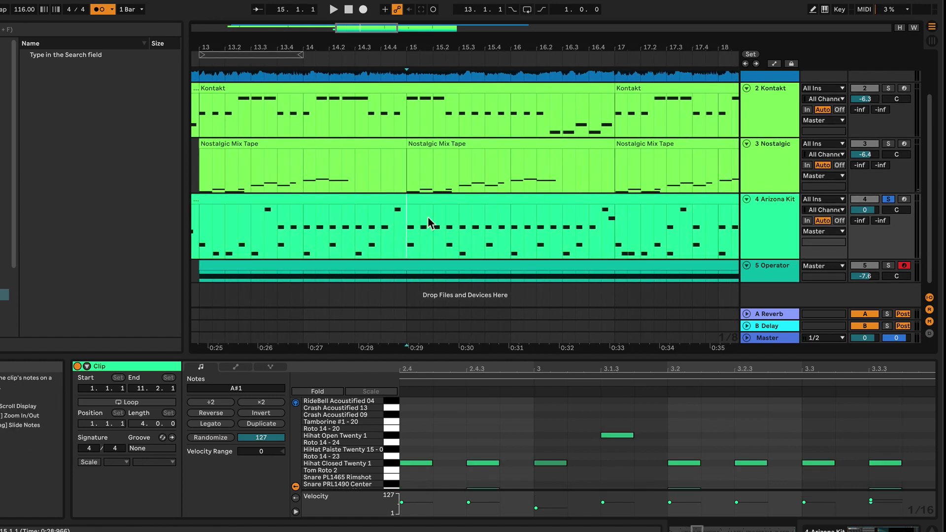
scroll(448, 222, "right", 2)
key("space")
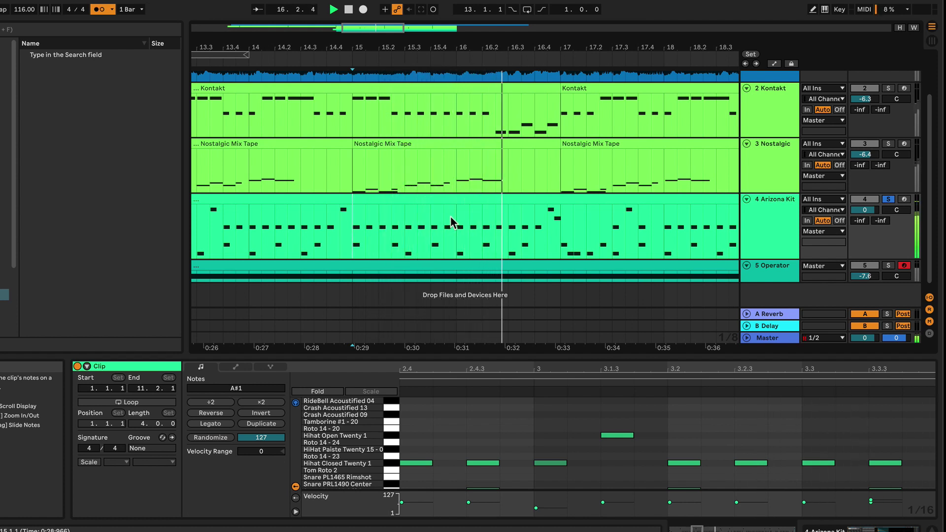
key("space")
scroll(454, 220, "left", 2)
left_click_drag(415, 221, 506, 215)
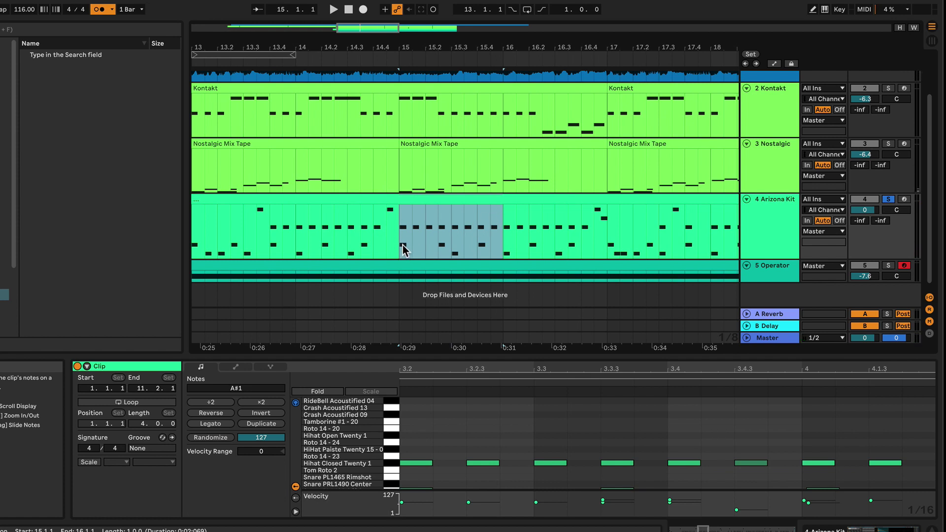
scroll(403, 250, "left", 1)
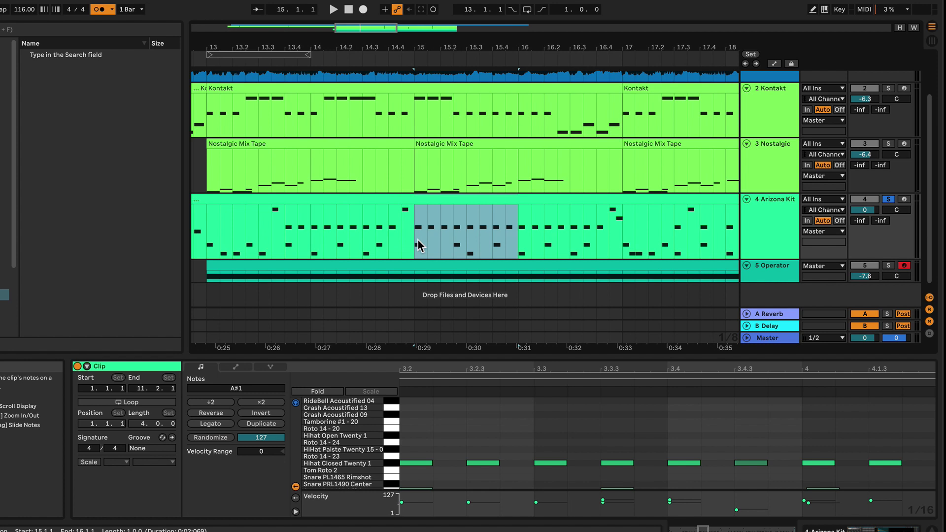
left_click(415, 238)
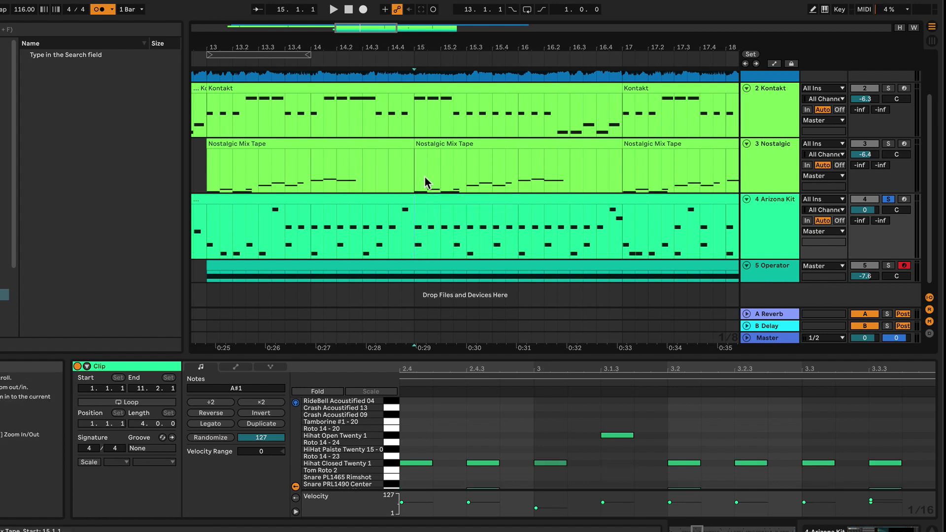
key("space")
left_click(466, 246)
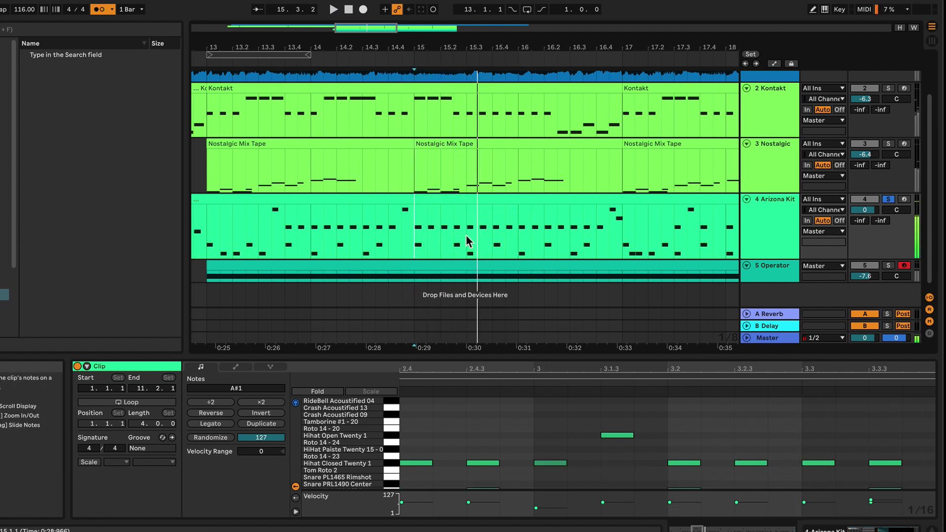
key("space")
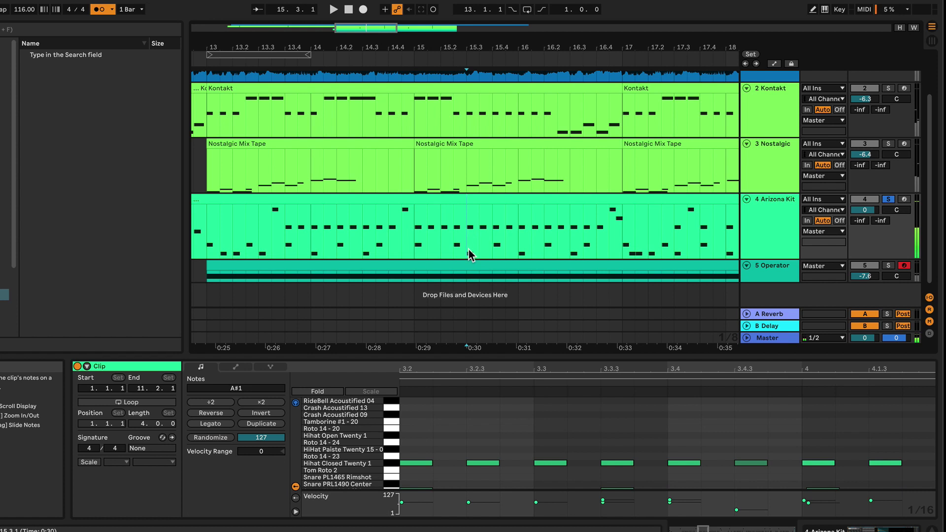
left_click(415, 238)
key("space")
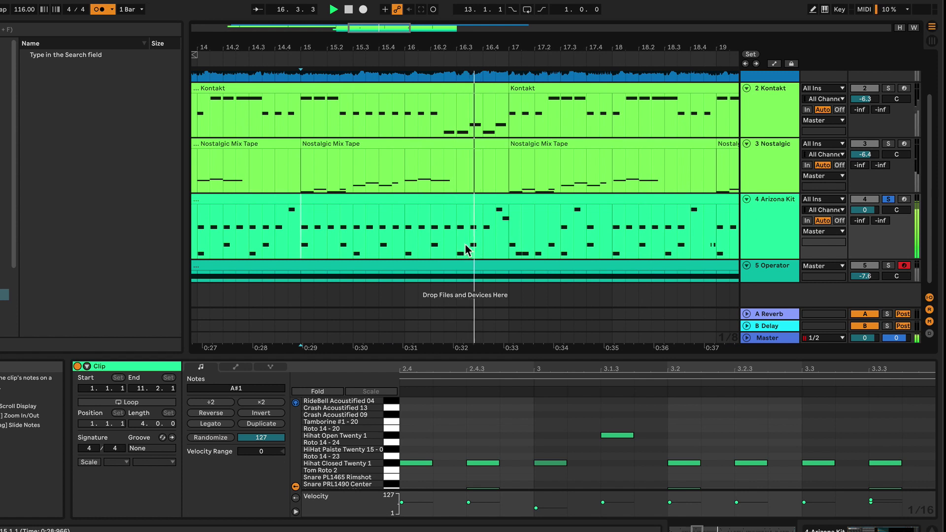
key("space")
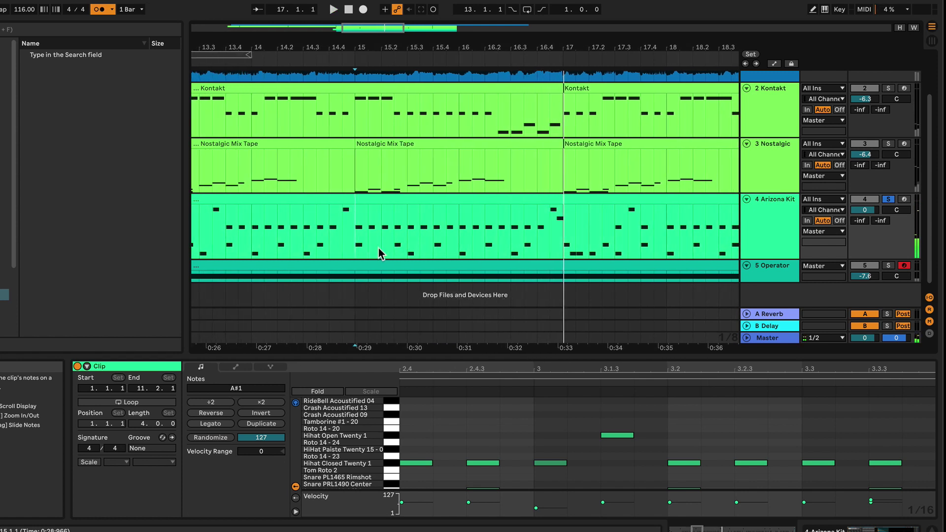
scroll(381, 248, "left", 3)
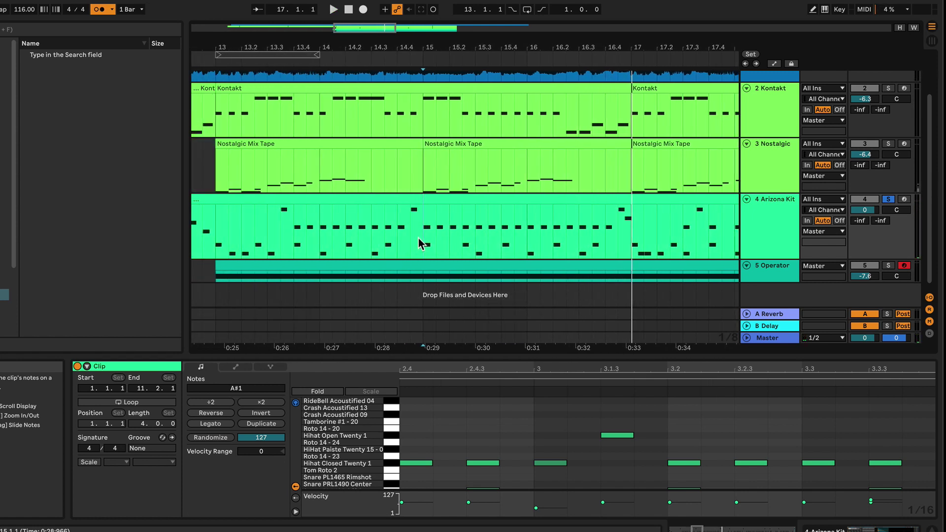
left_click(321, 243)
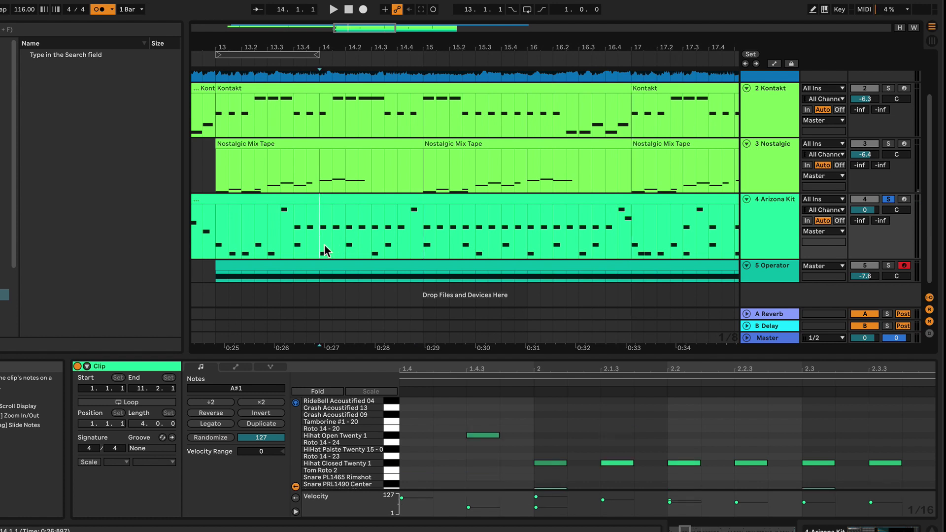
key("space")
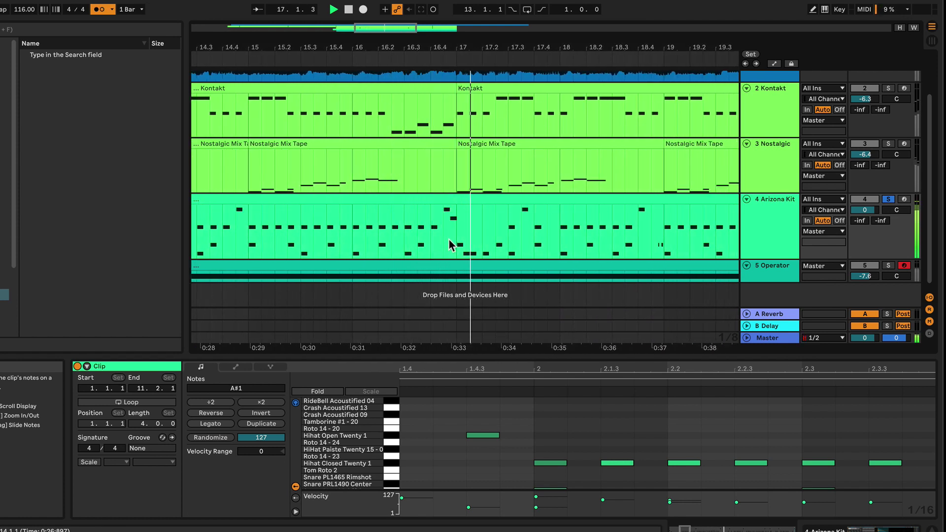
left_click_drag(434, 228, 454, 224)
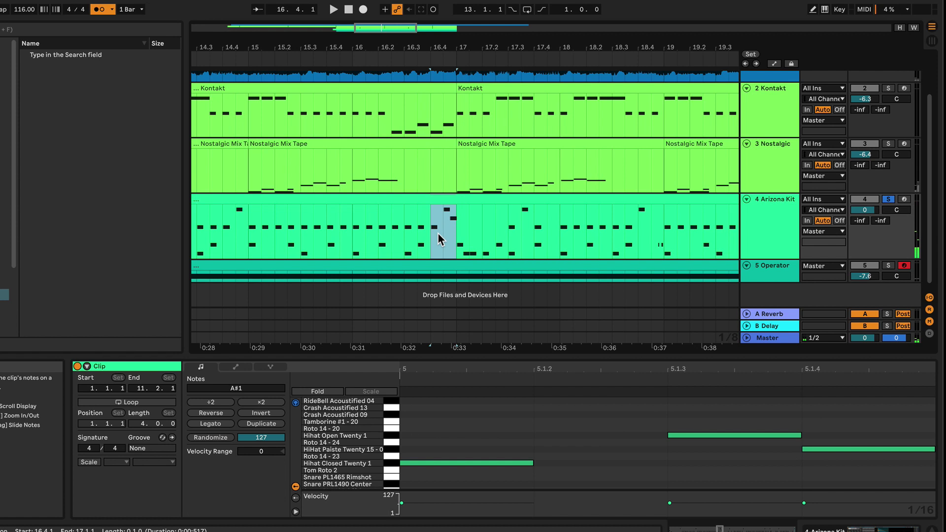
left_click(458, 233)
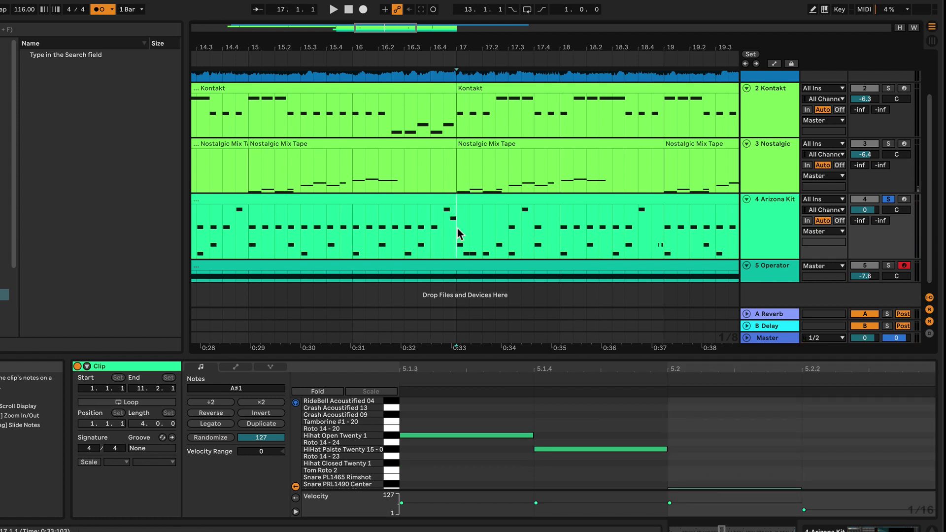
left_click_drag(456, 225, 559, 221)
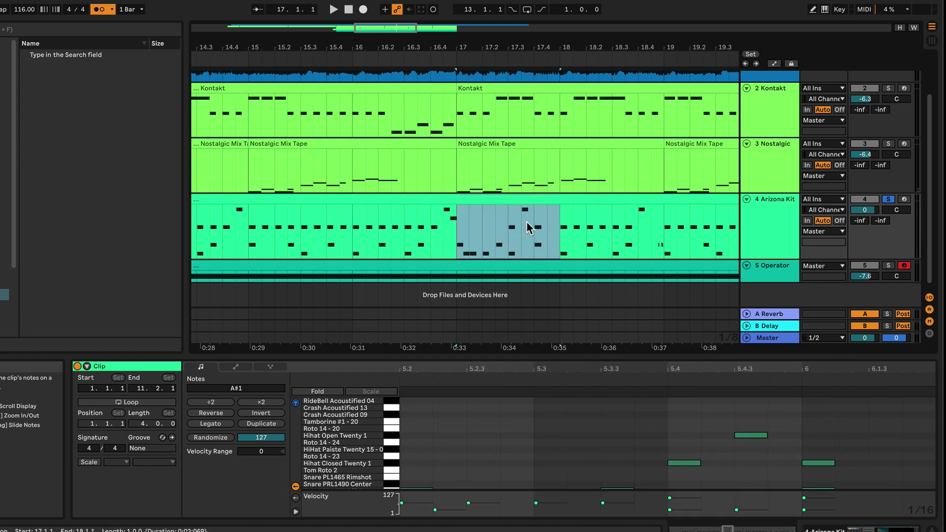
key("space")
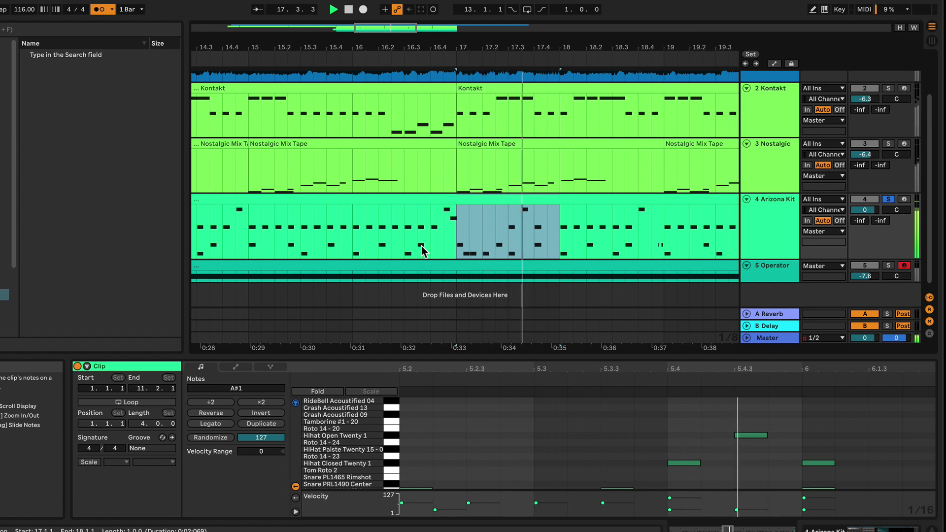
key("space")
scroll(421, 246, "left", 10)
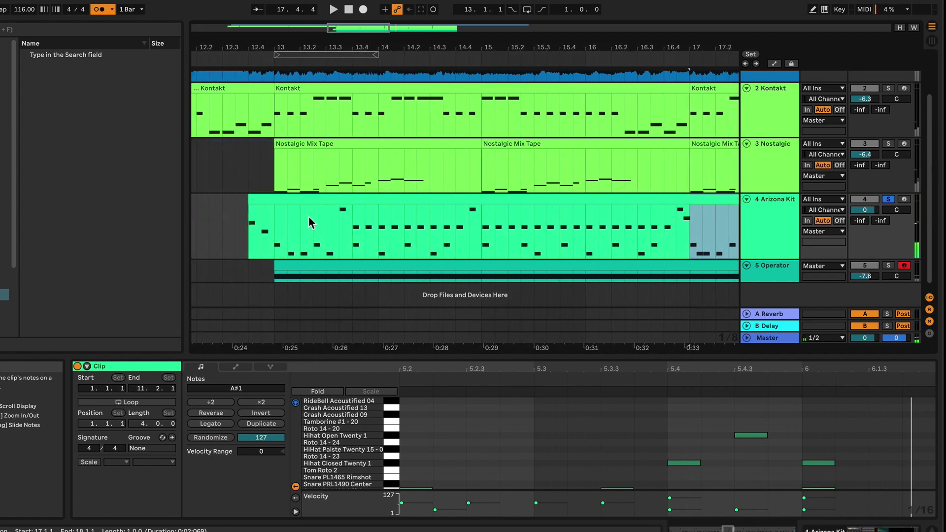
left_click(274, 217)
key("space")
scroll(333, 220, "right", 3)
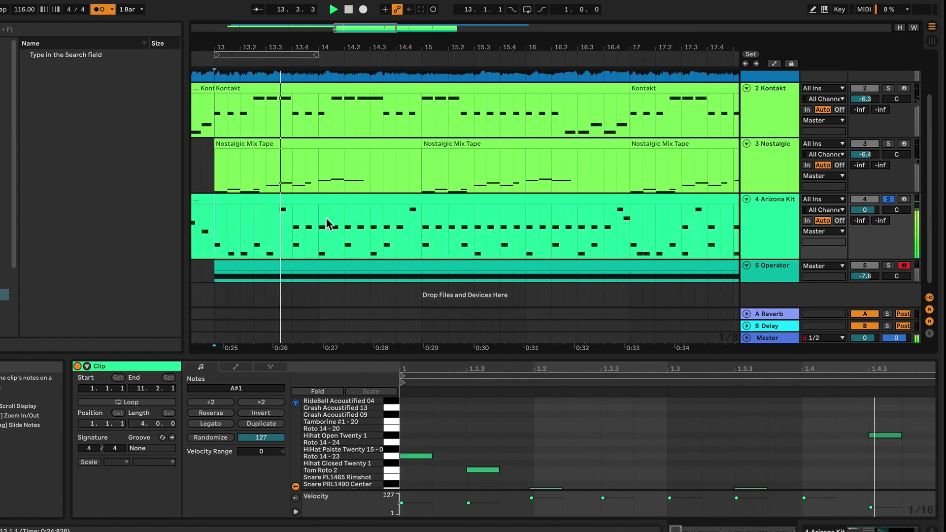
key("space")
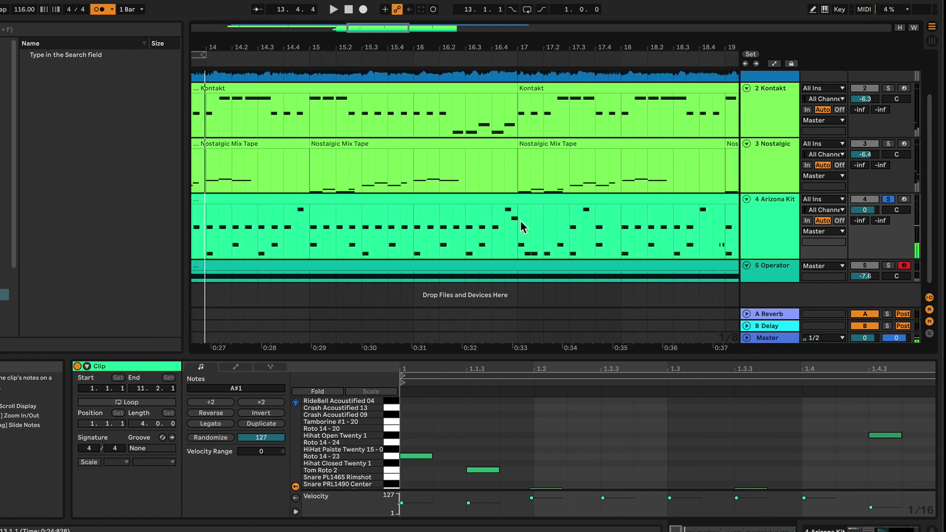
left_click(518, 224)
key("space")
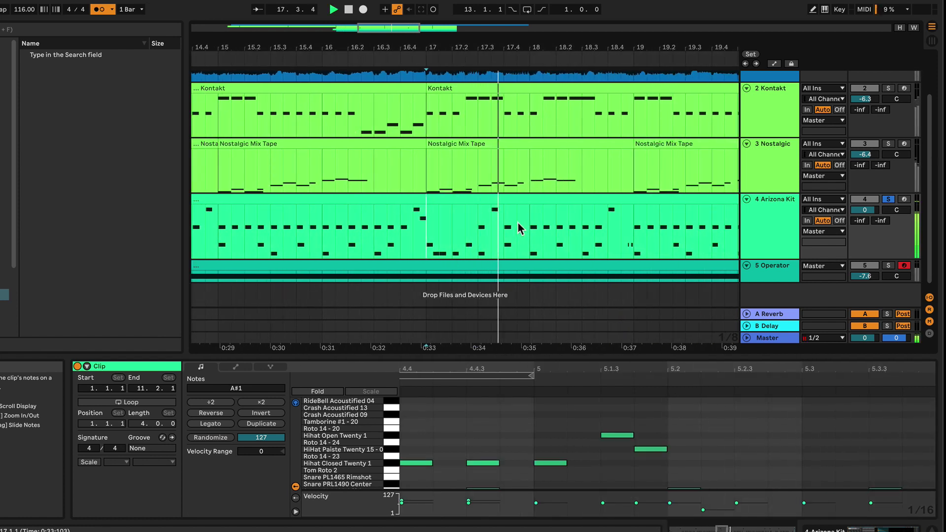
key("space")
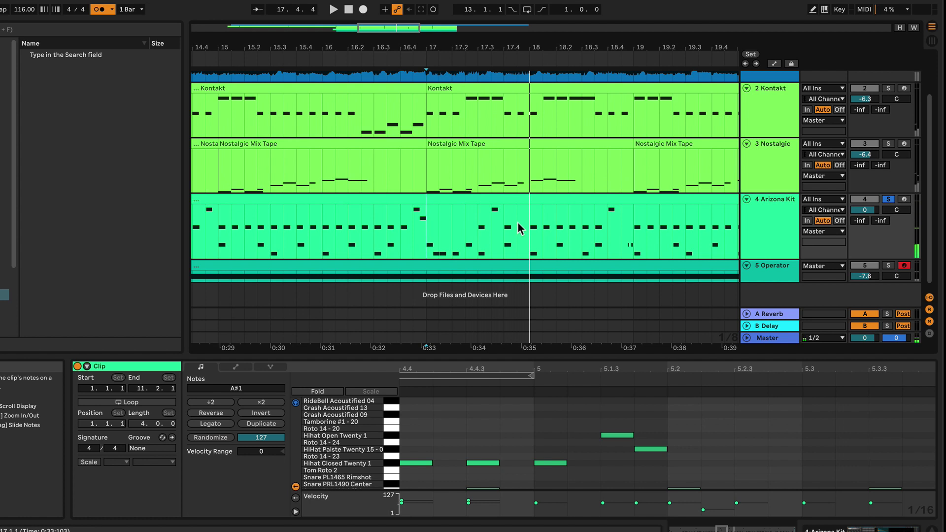
left_click(531, 217)
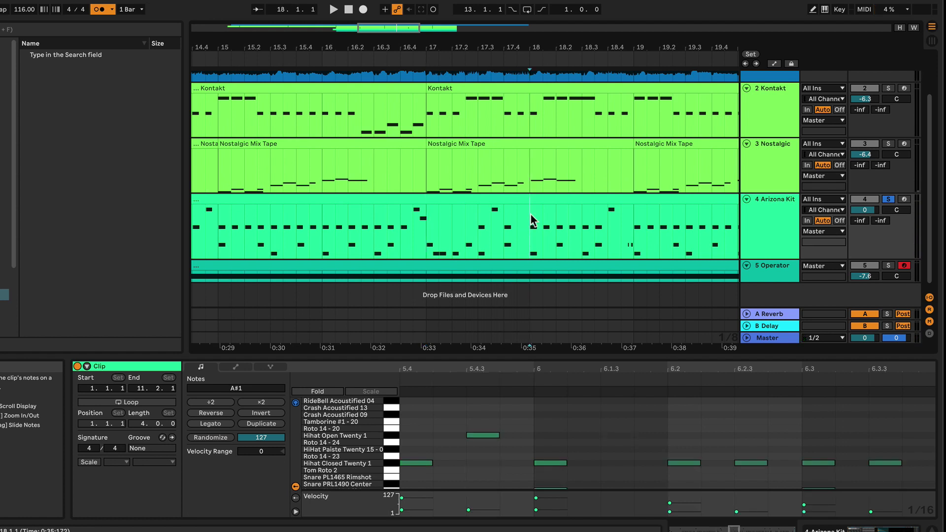
scroll(532, 221, "right", 6)
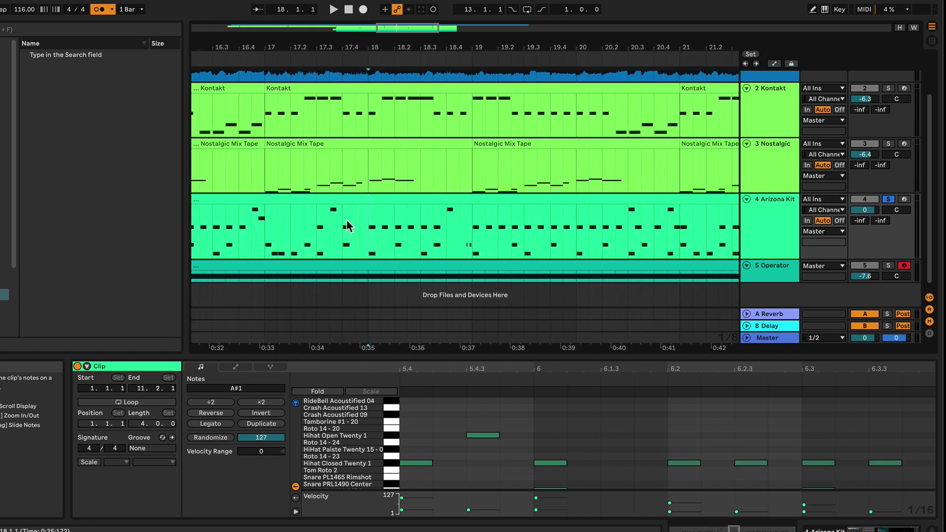
left_click_drag(374, 217, 472, 213)
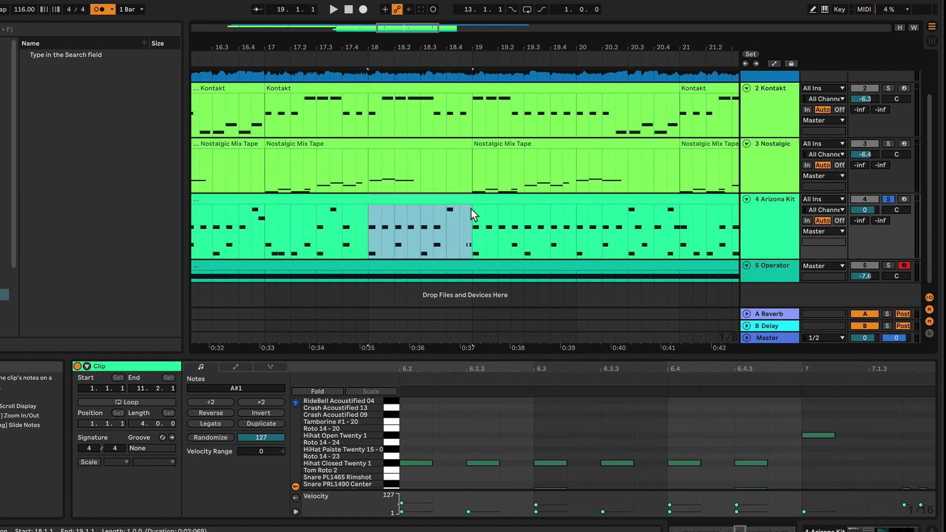
key("space")
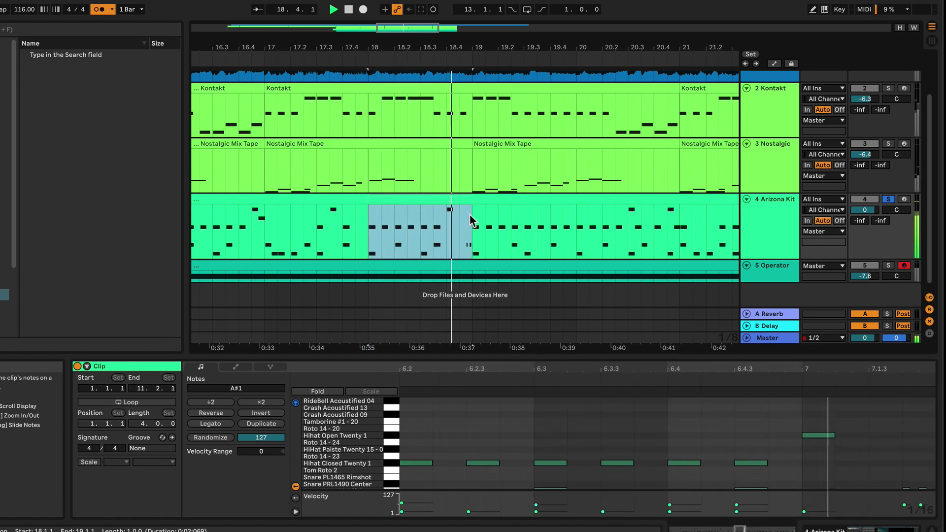
key("space")
left_click(465, 236)
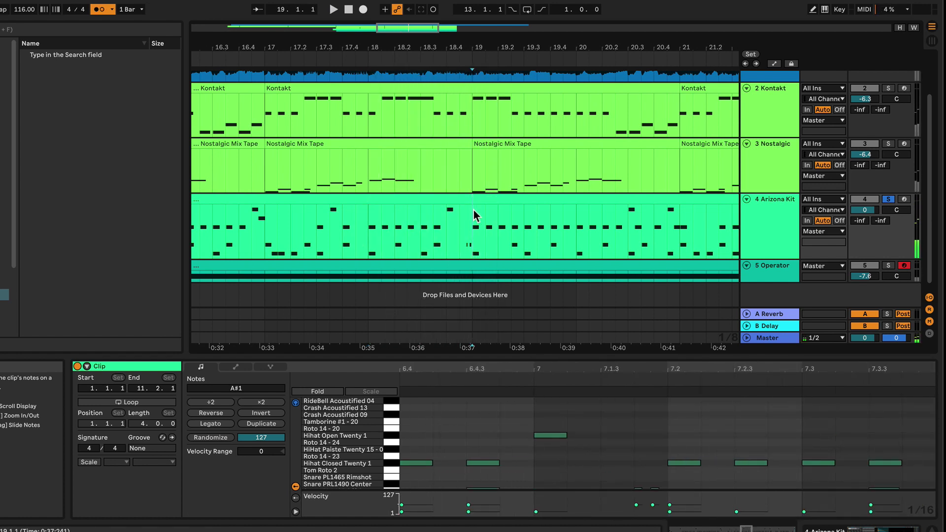
key("space")
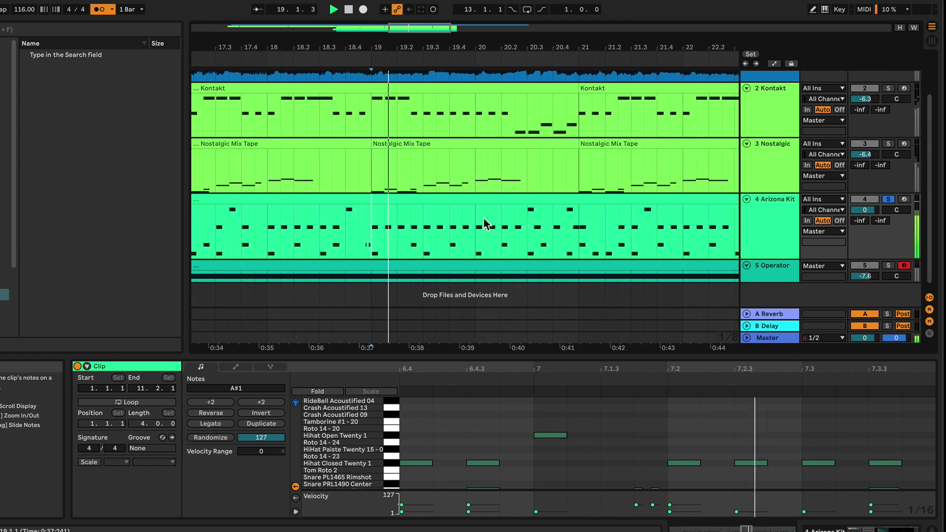
key("space")
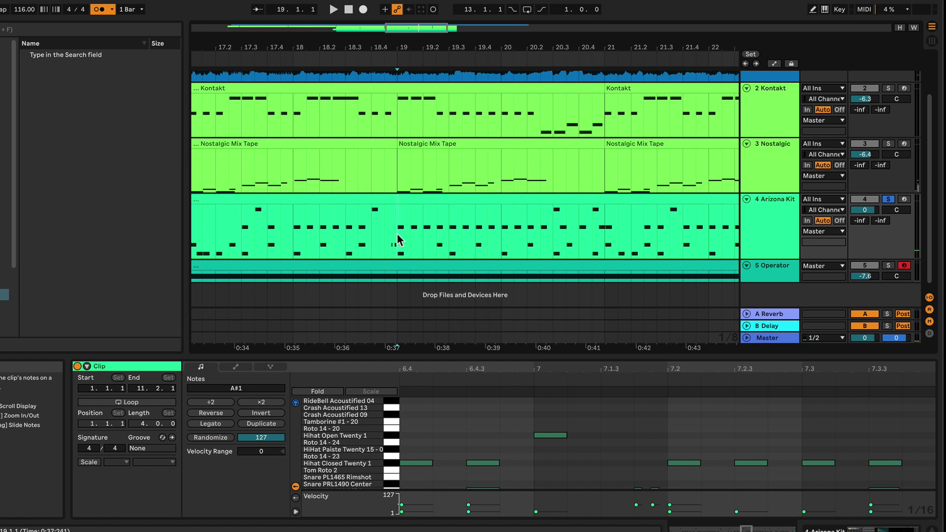
key("space")
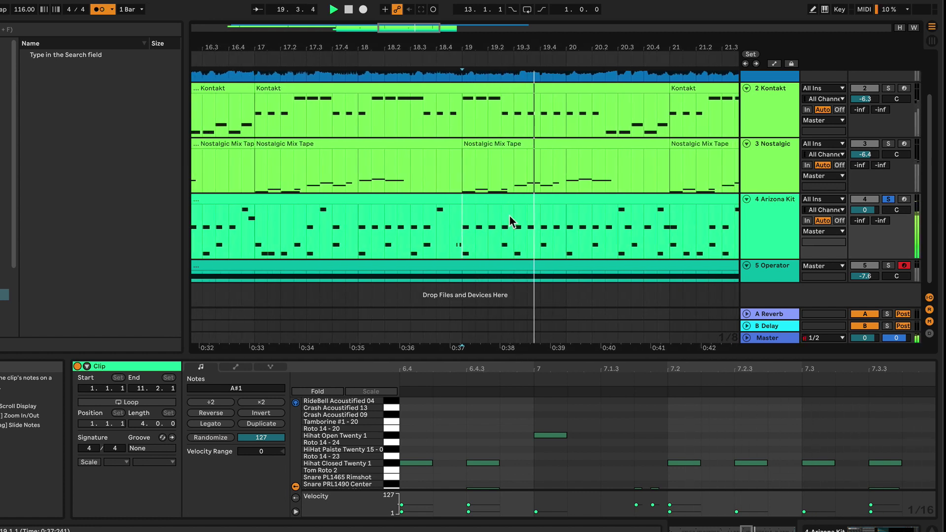
key("space")
scroll(489, 221, "left", 5)
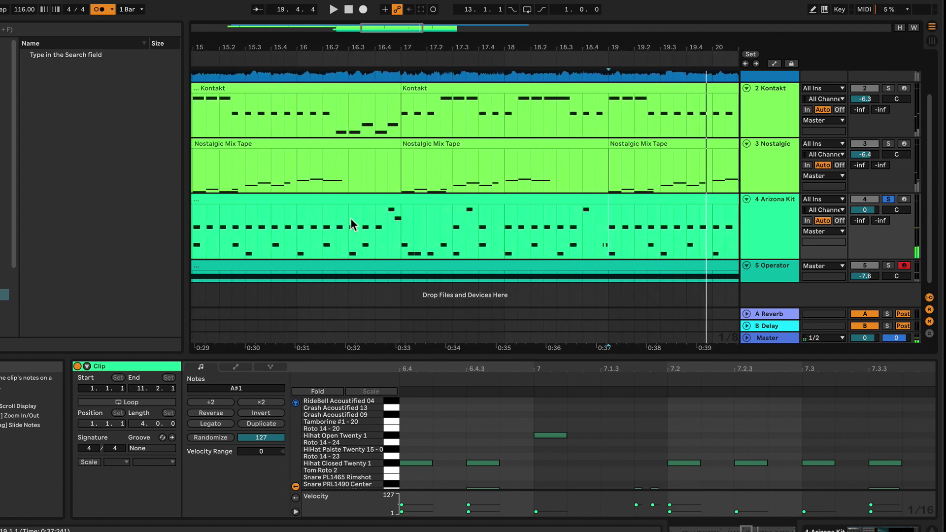
left_click(314, 241)
scroll(295, 239, "left", 3)
left_click(259, 242)
key("space")
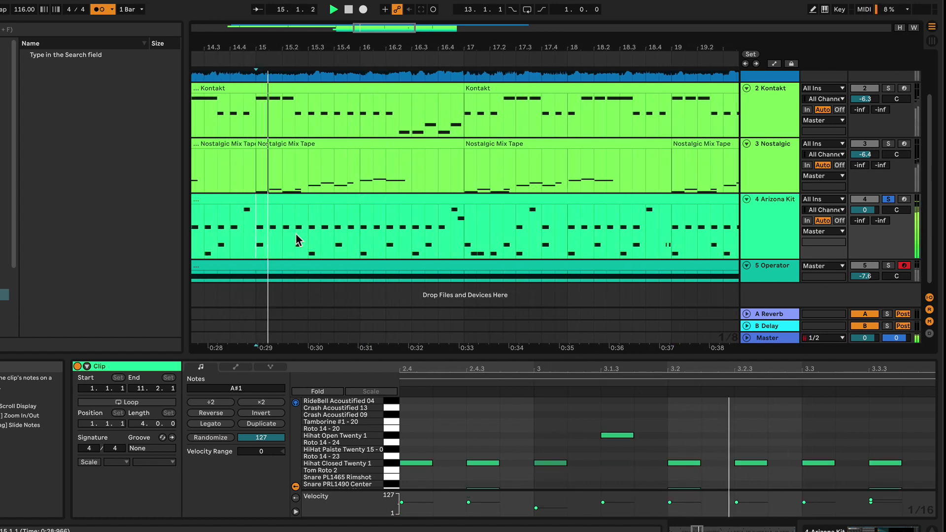
key("space")
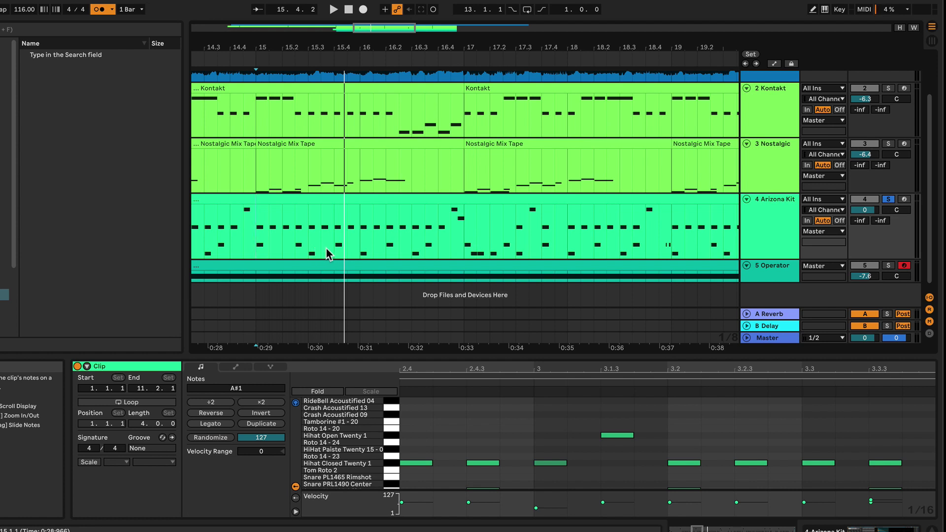
scroll(341, 249, "right", 5)
left_click(426, 232)
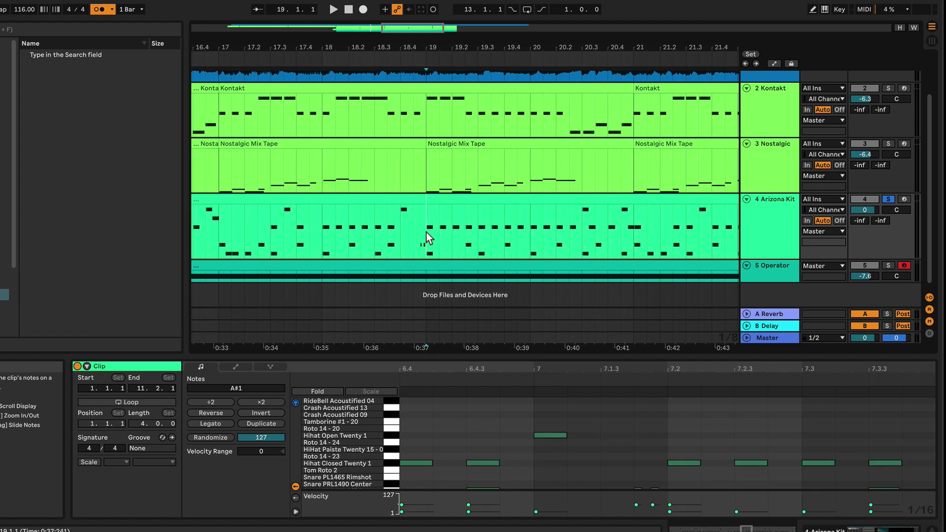
key("space")
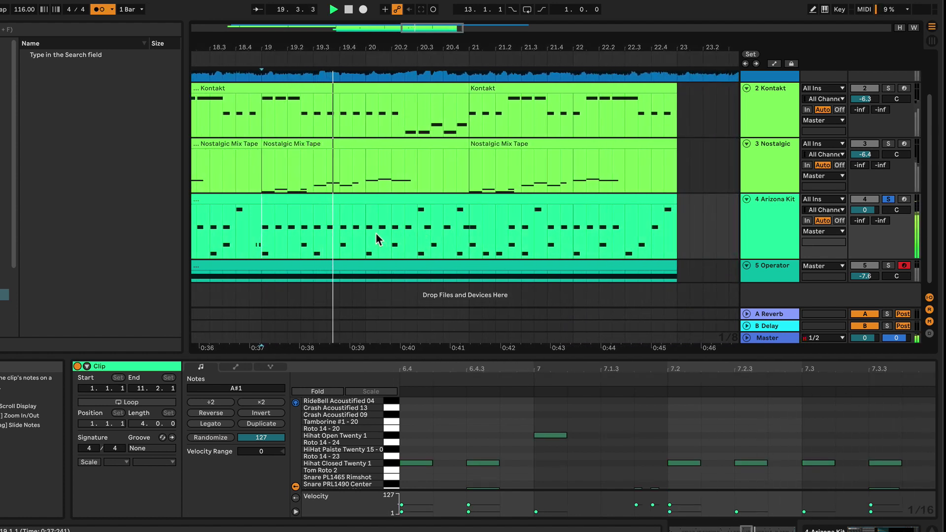
left_click(367, 236)
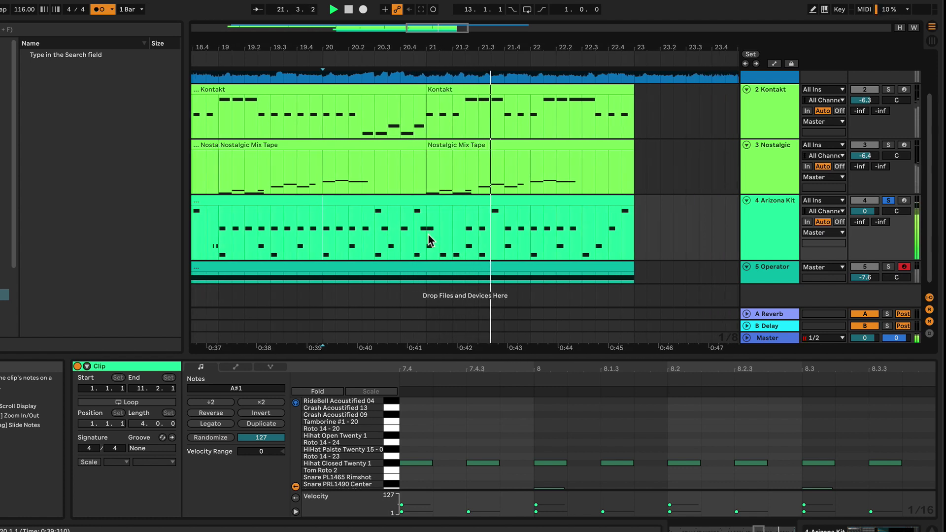
key("space")
left_click_drag(408, 218, 512, 213)
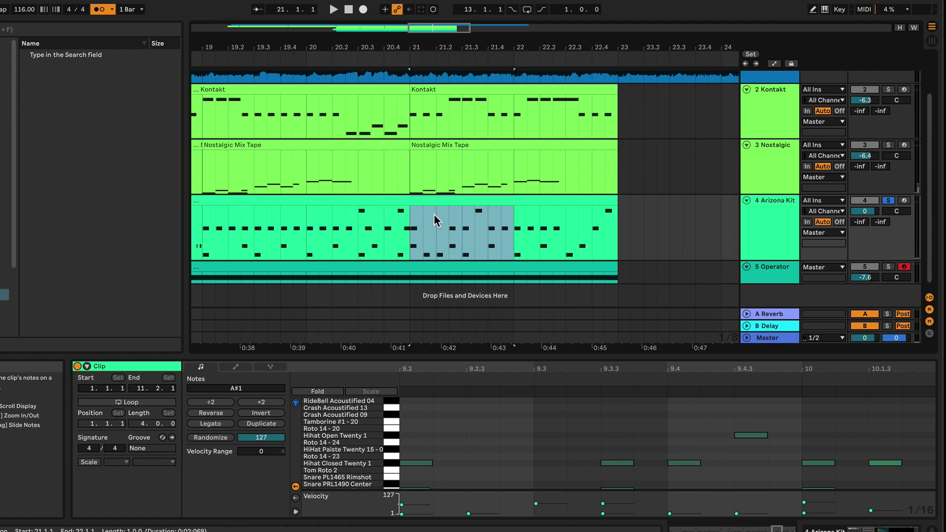
key("space")
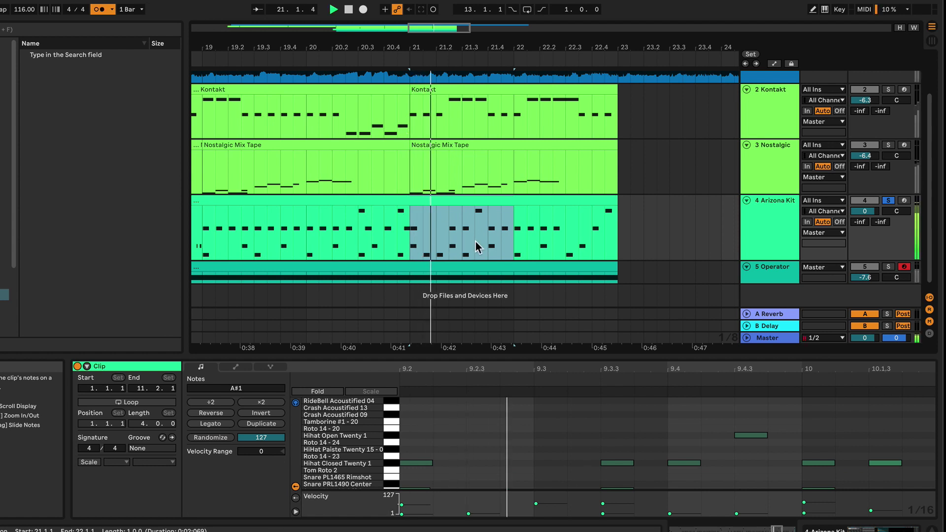
left_click(448, 232)
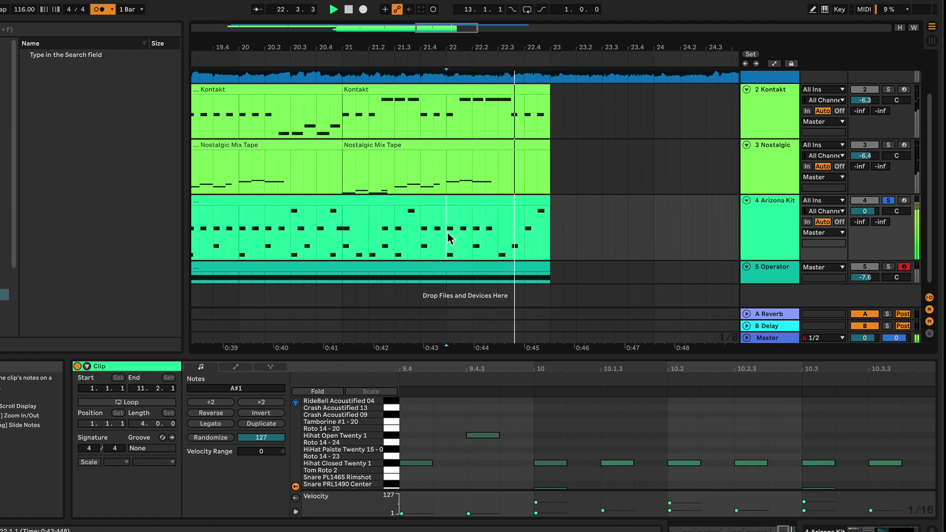
key("space")
scroll(480, 231, "right", 3)
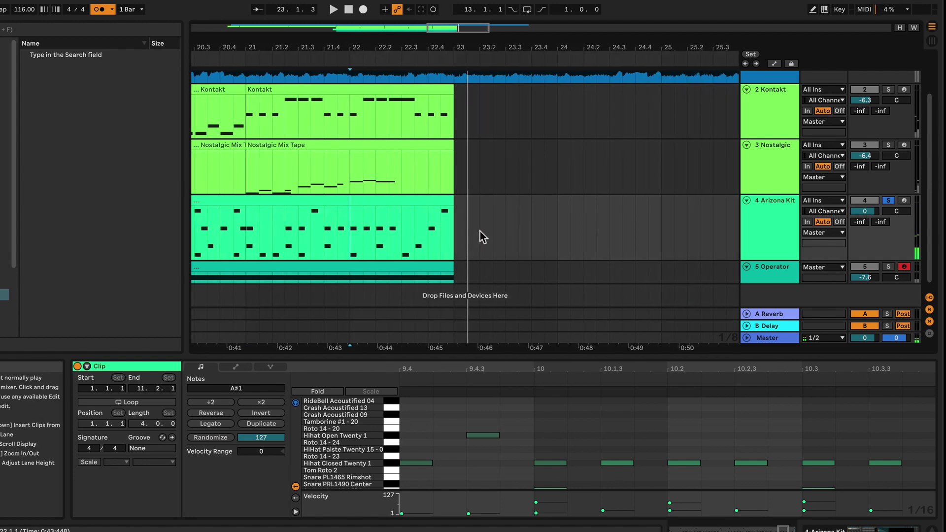
scroll(480, 231, "up", 3)
scroll(480, 232, "down", 3)
scroll(480, 234, "left", 3)
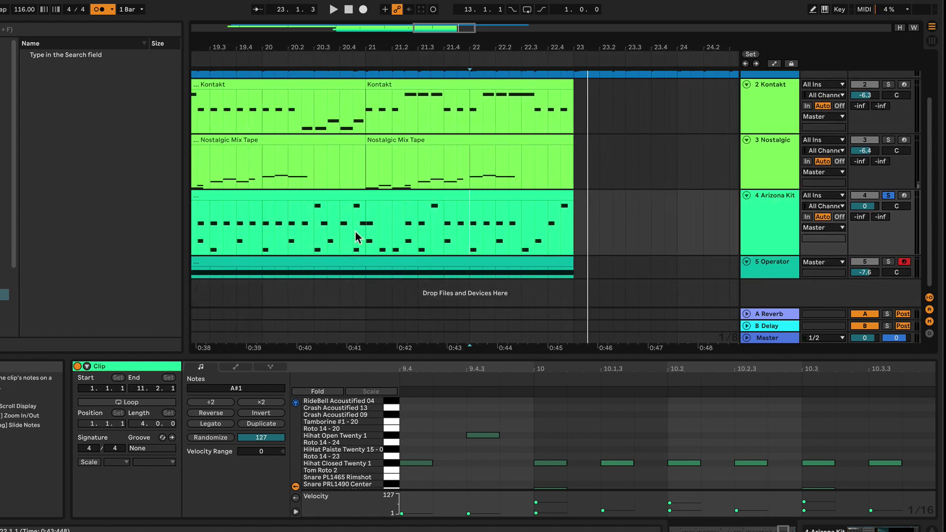
left_click(356, 238)
scroll(355, 238, "down", 5)
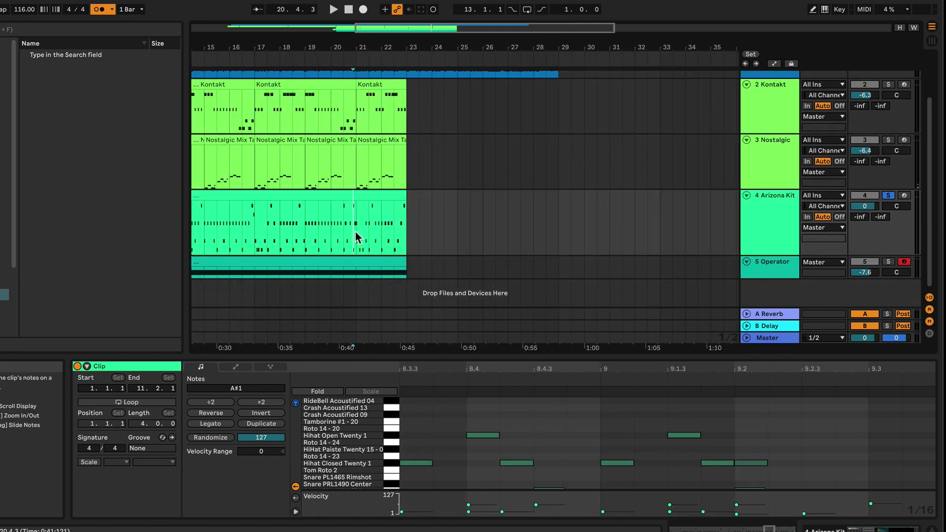
scroll(352, 235, "left", 4)
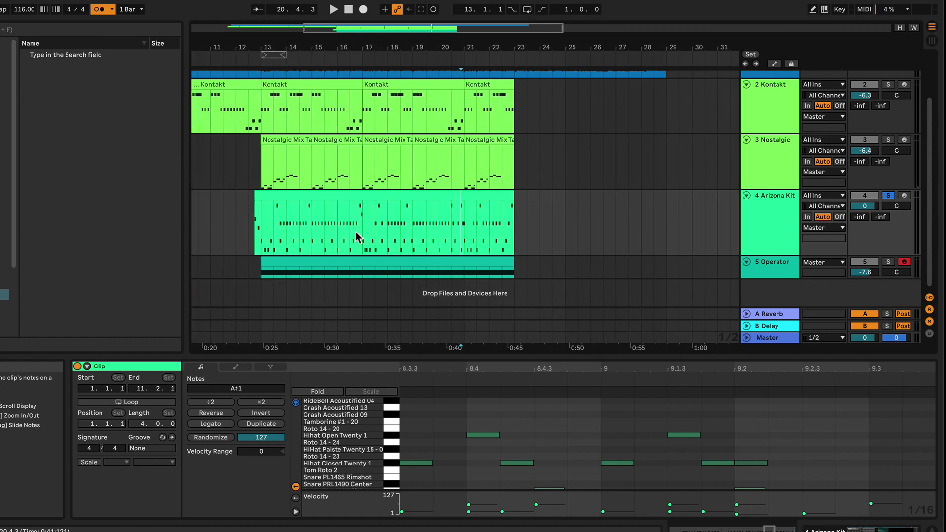
left_click(297, 221)
scroll(297, 218, "up", 2)
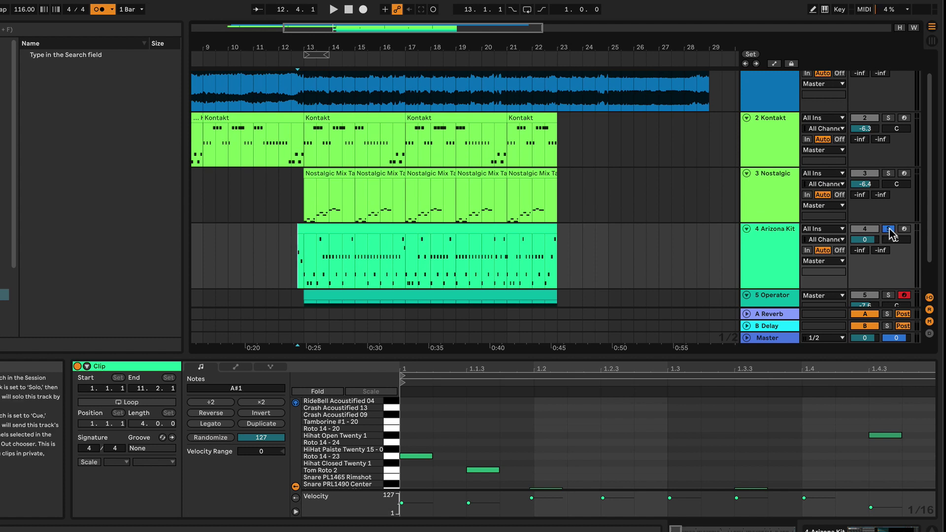
key("space")
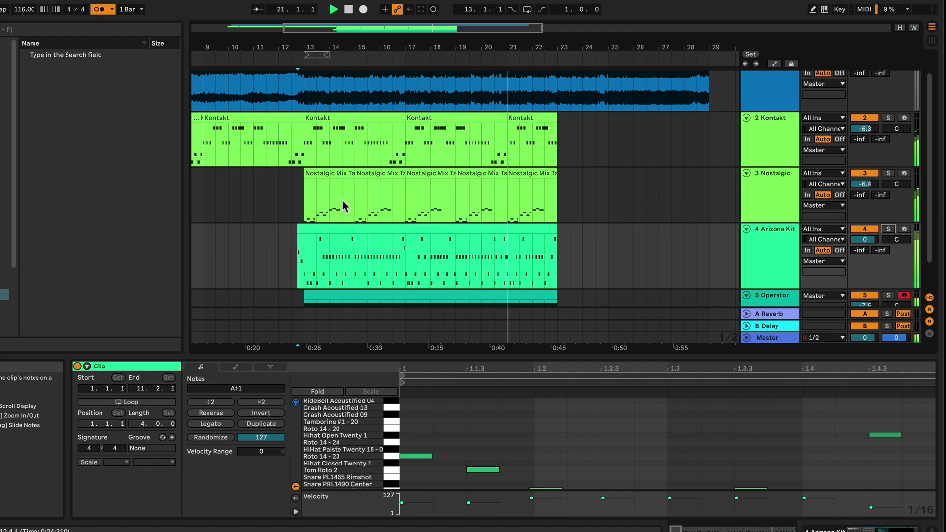
- Stop playback, select the Arizona Kit clip, and enlarge the note editor to show more drum rows
key("space")
left_click(388, 228)
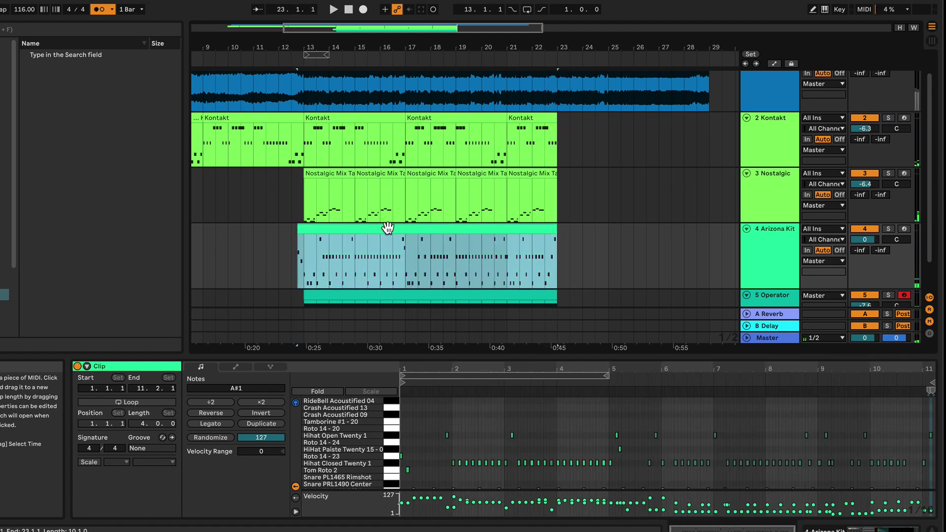
left_click_drag(458, 355, 432, 188)
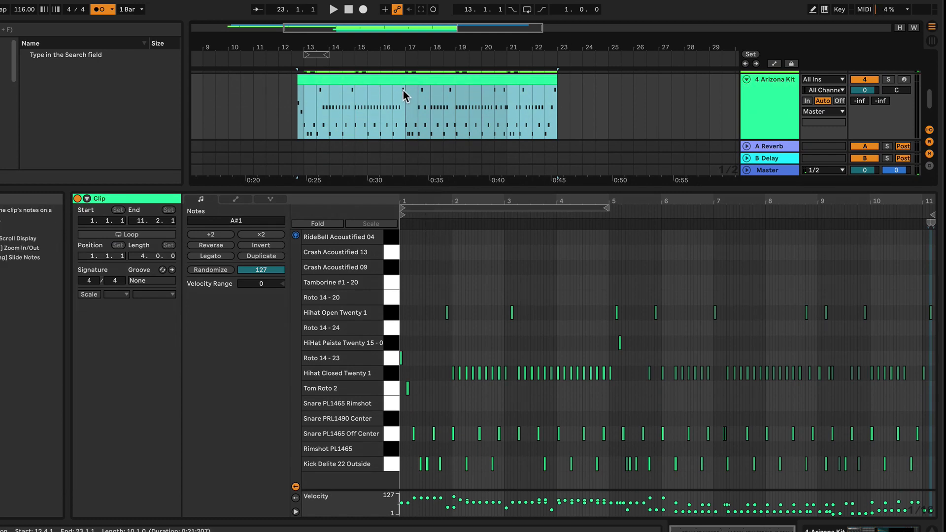
left_click(437, 203)
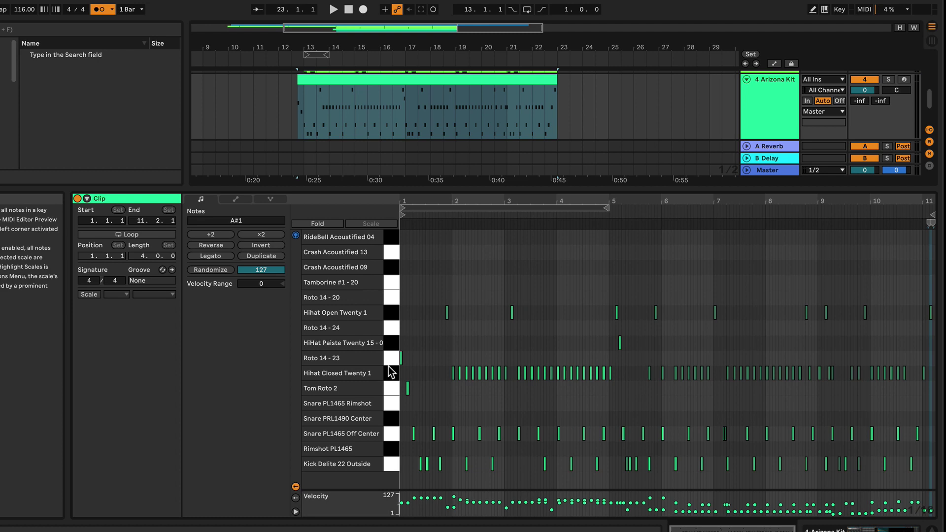
- Fold the piano roll to the seven used lanes, Hihat Open Twenty 1 through Kick Delite 22 Outside
left_click(422, 404)
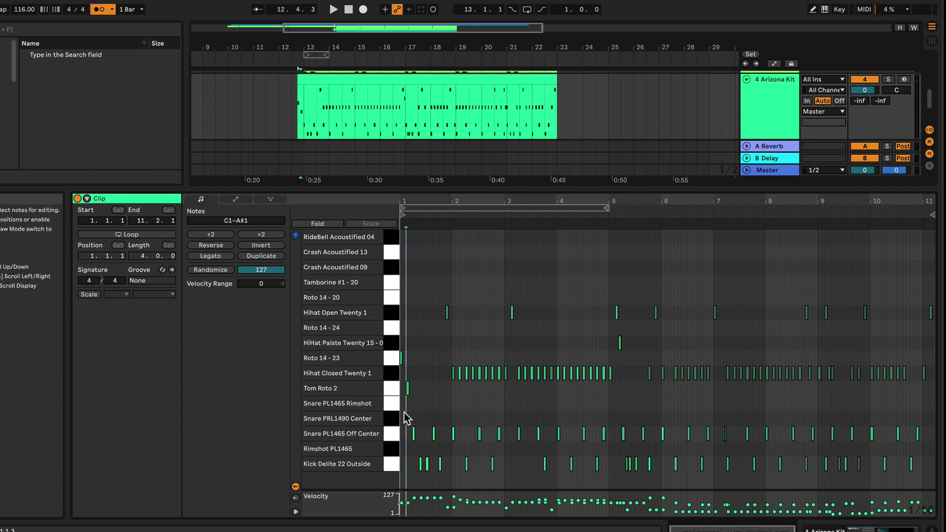
left_click(402, 417)
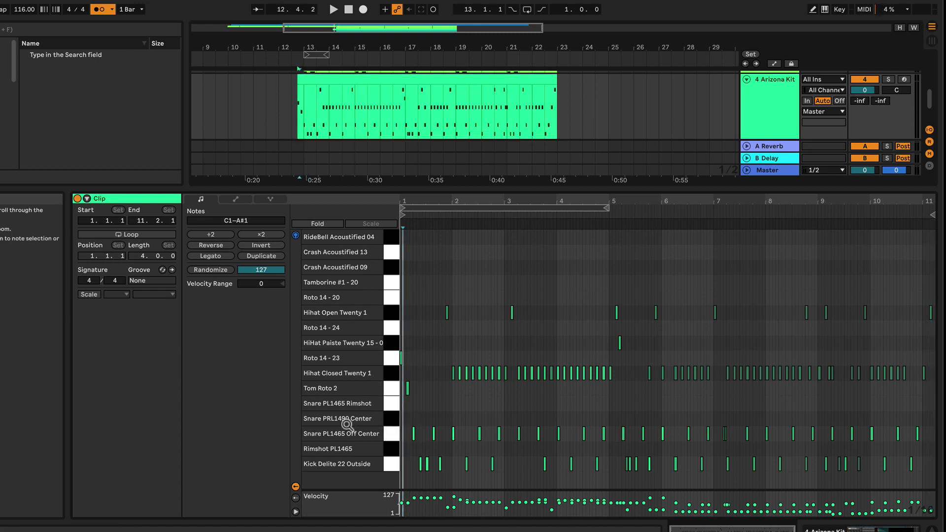
left_click(319, 223)
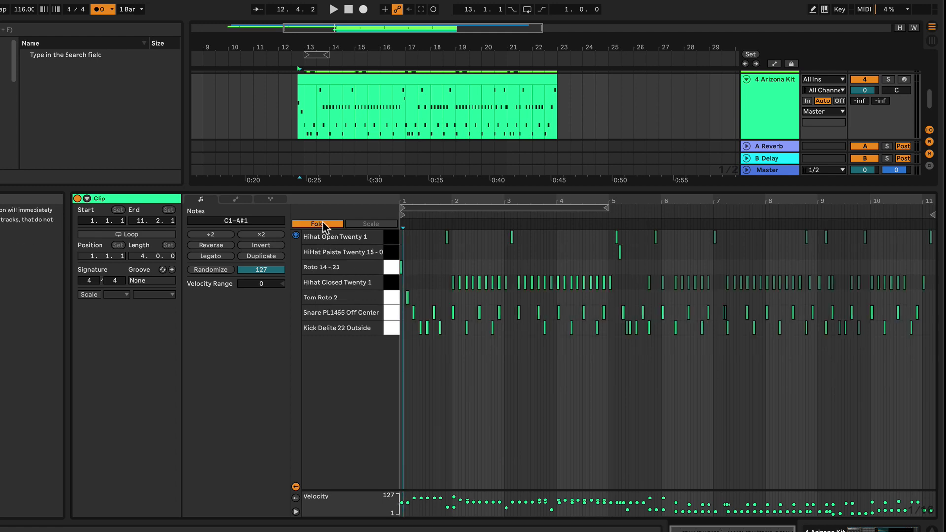
left_click(454, 379)
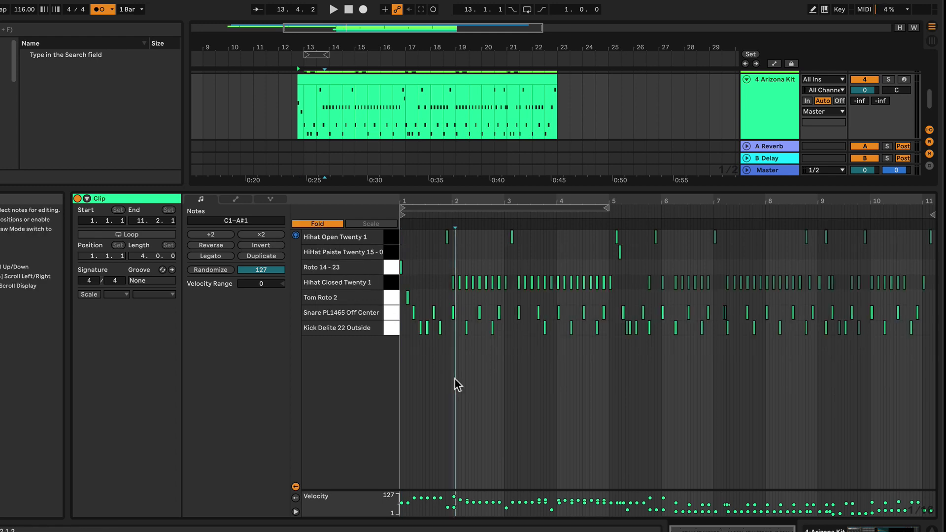